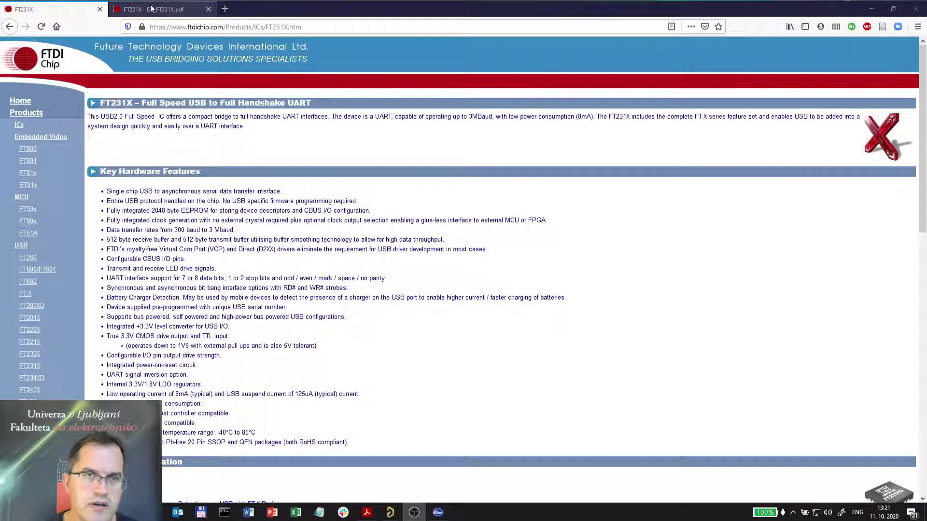
Review the QFN and SSOP pinout figures and pin tables in DS_FT231X.pdf, then return to Altium
left_click(151, 9)
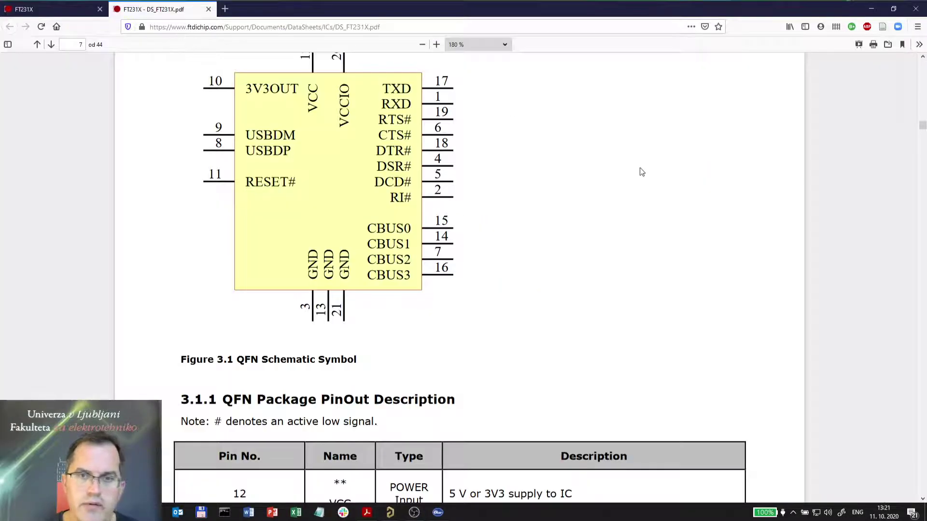
scroll(642, 172, "up", 5)
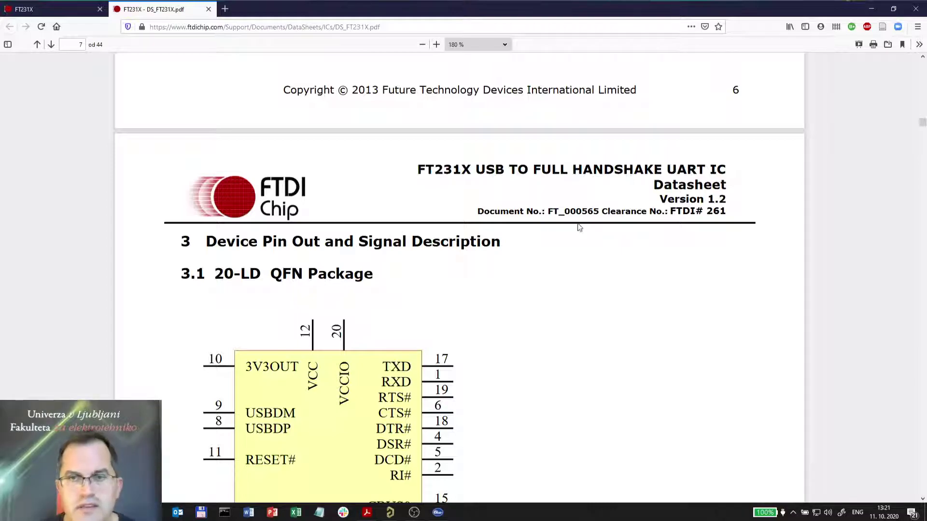
scroll(710, 231, "up", 2)
scroll(710, 231, "up", 20)
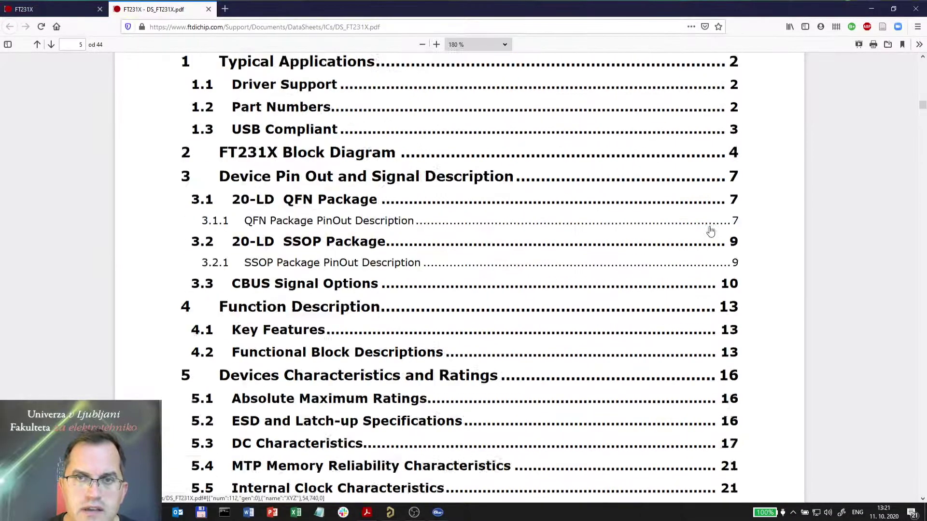
scroll(711, 230, "up", 7)
scroll(711, 231, "down", 20)
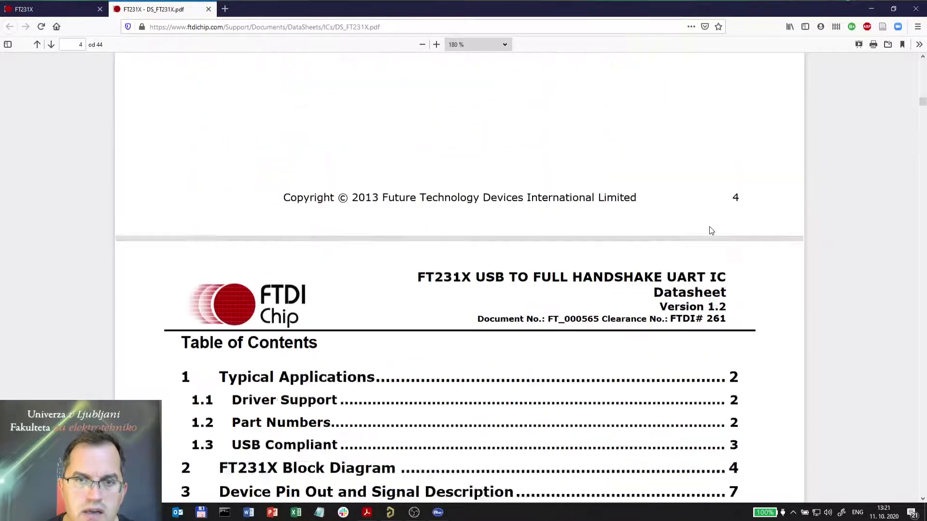
scroll(711, 231, "down", 20)
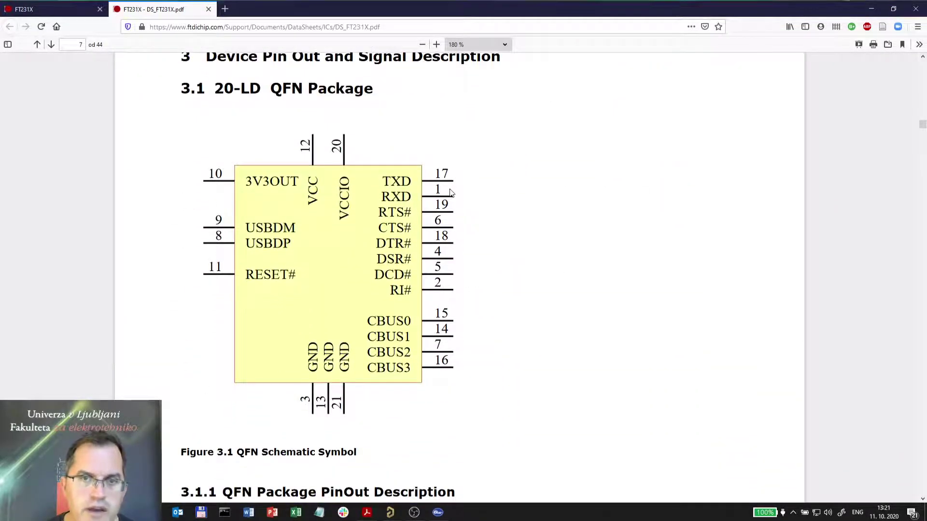
scroll(447, 199, "down", 2)
scroll(445, 199, "down", 20)
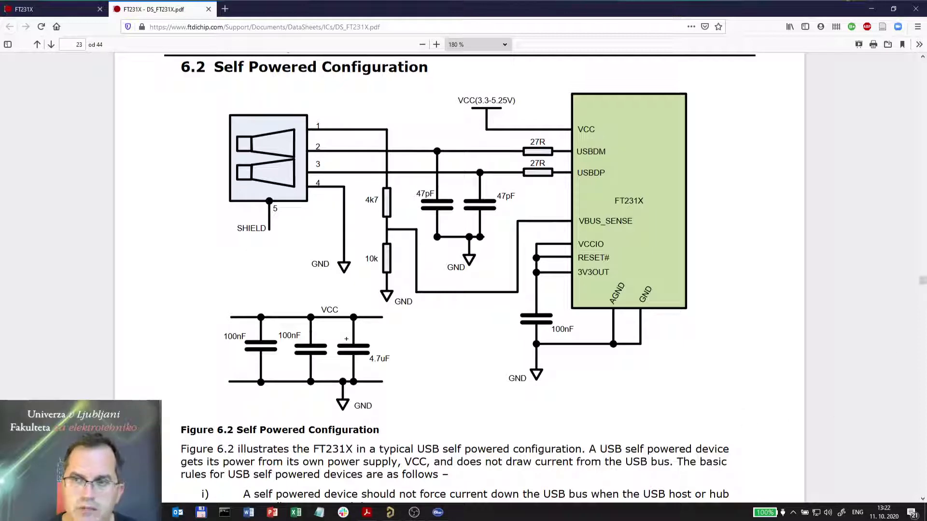
left_click_drag(922, 281, 921, 114)
scroll(728, 244, "down", 5)
scroll(729, 246, "down", 20)
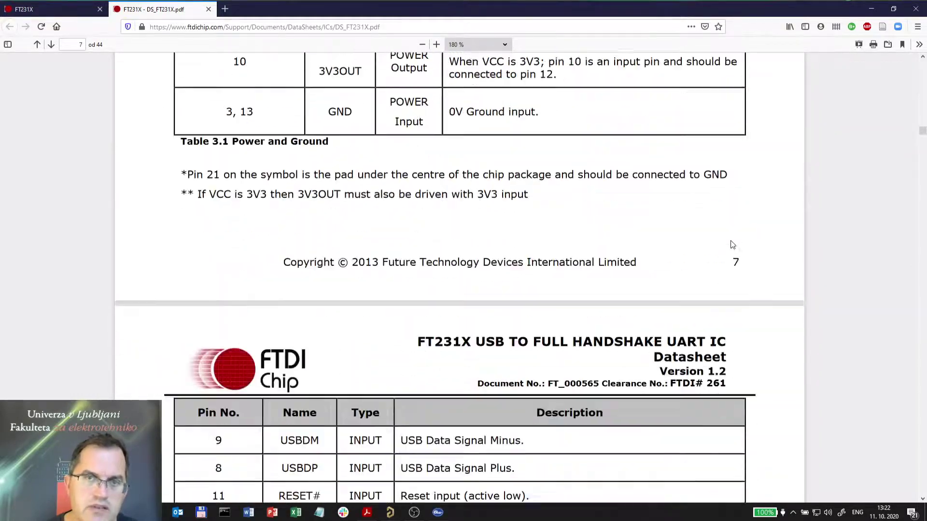
scroll(731, 241, "down", 20)
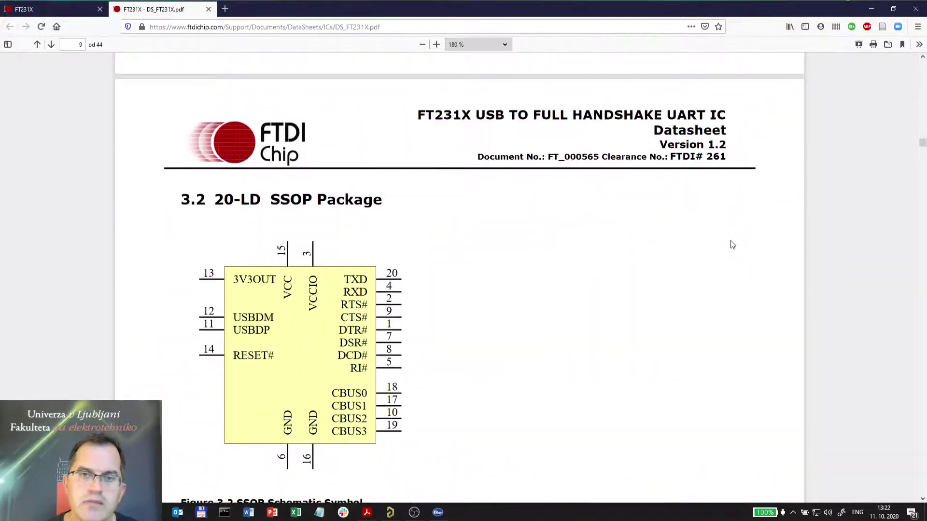
scroll(733, 245, "down", 3)
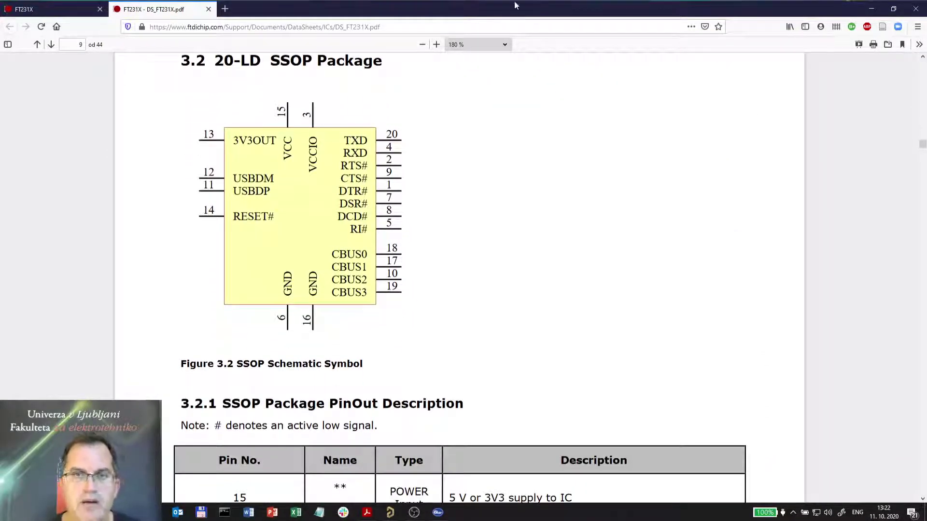
key("alt+Tab")
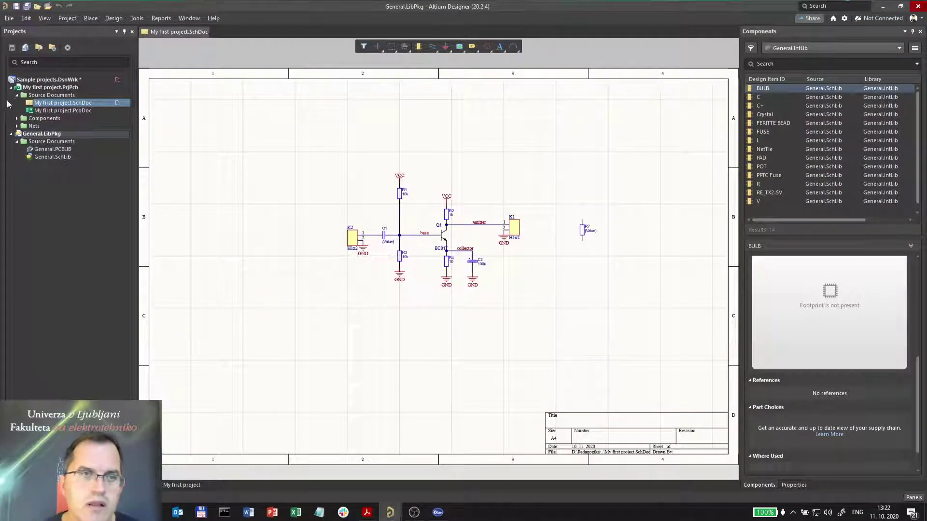
left_click(9, 18)
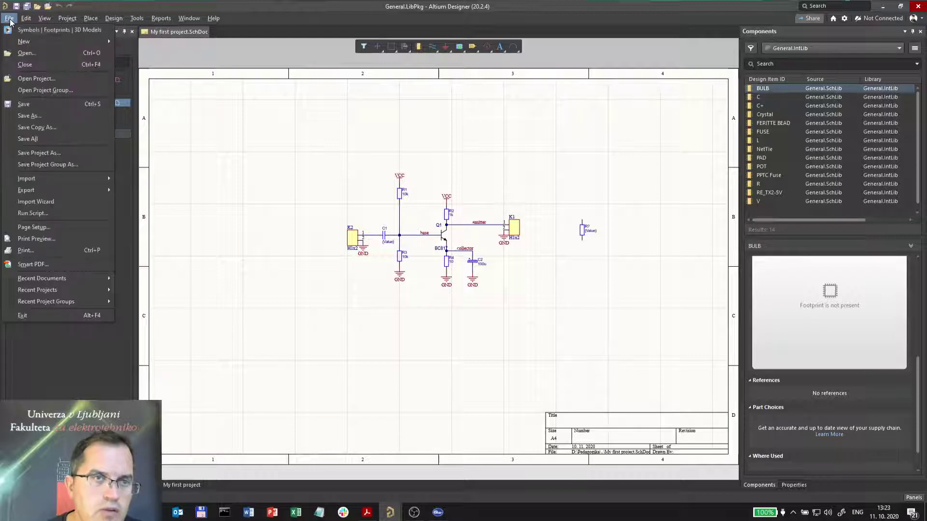
mouse_move(28, 44)
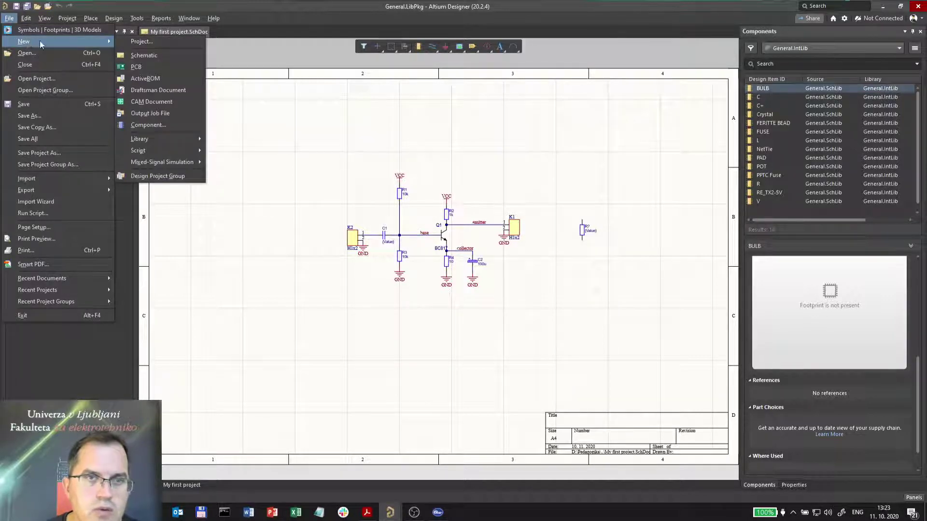
mouse_move(163, 138)
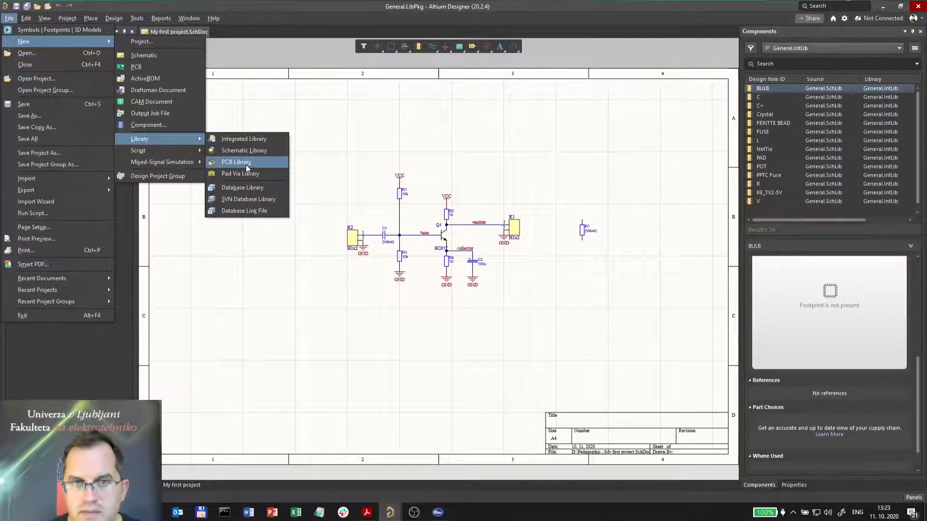
left_click(335, 108)
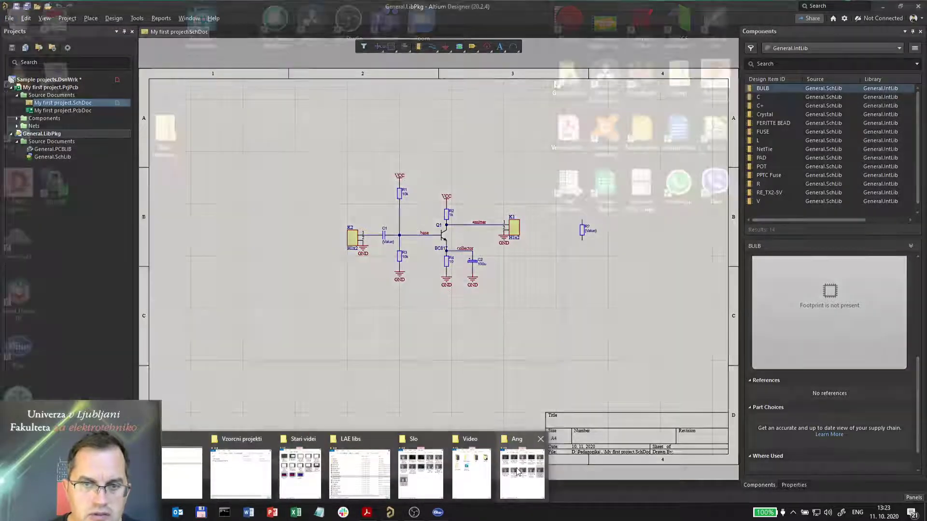
Load ICgeneral.IntLib from the LAE libs folder and extract its sources into ICgeneral.LibPkg
mouse_move(433, 473)
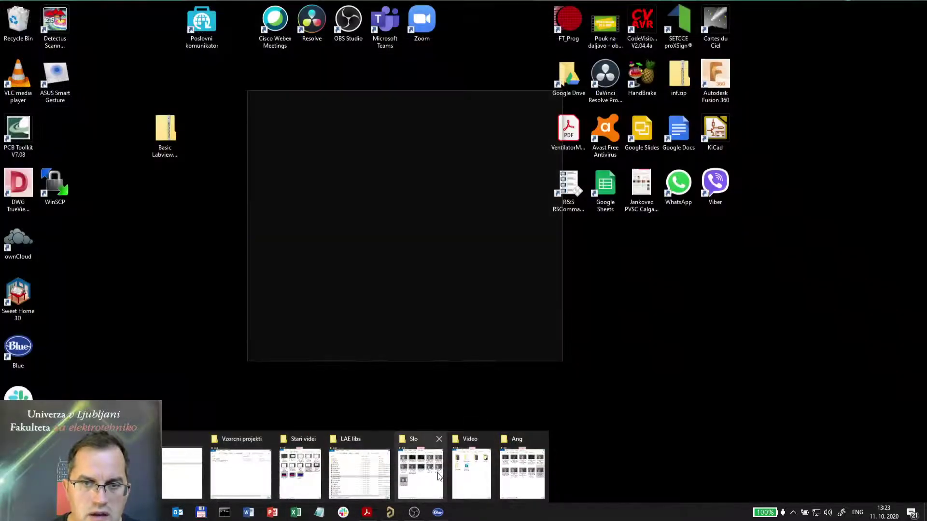
left_click(346, 477)
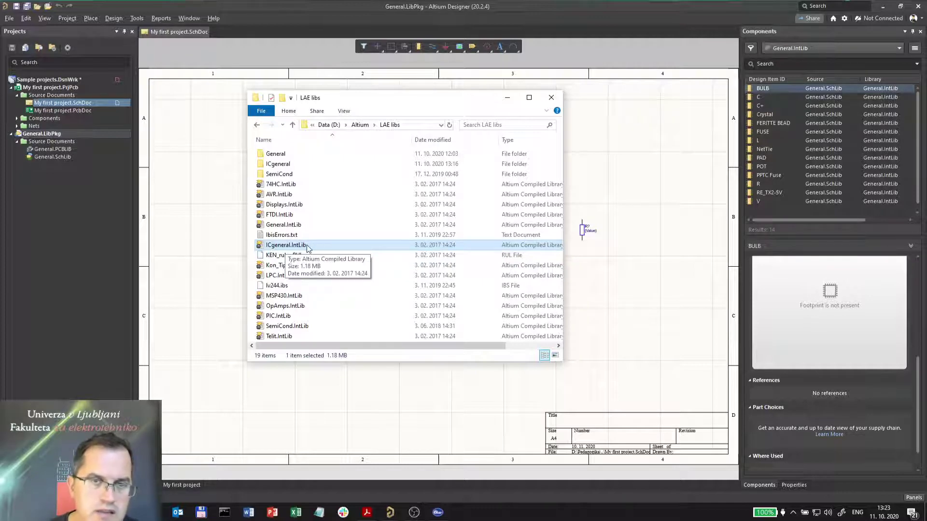
left_click_drag(306, 244, 81, 227)
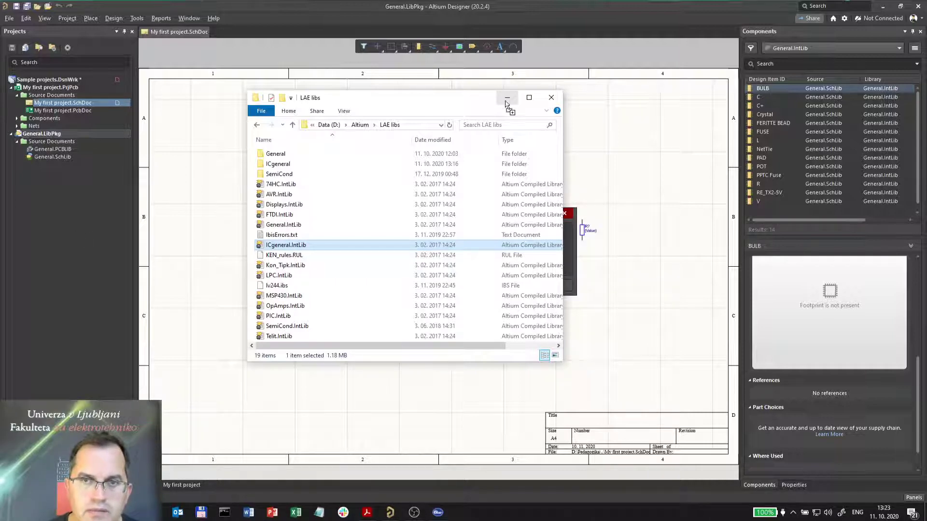
left_click(571, 251)
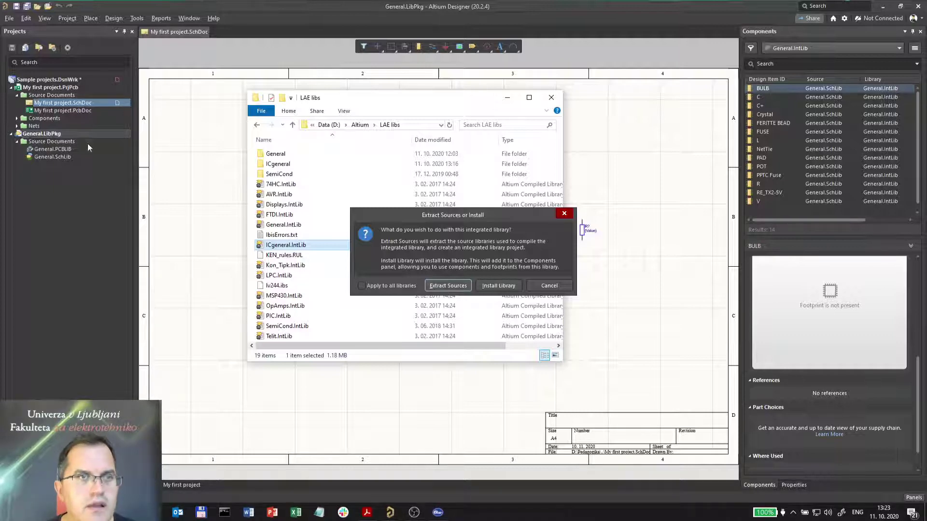
key("Return")
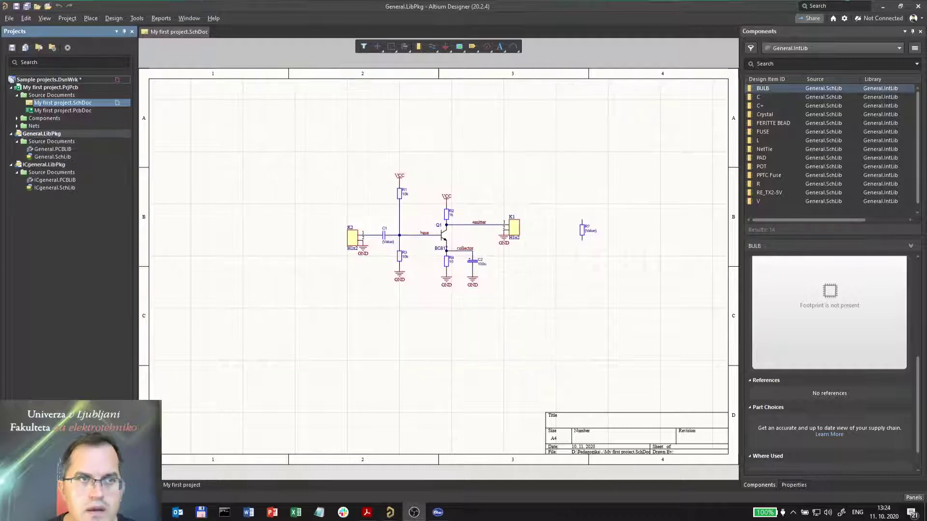
Open ICgeneral.SchLib and add a new component with Design Item ID FT231x
double_click(44, 187)
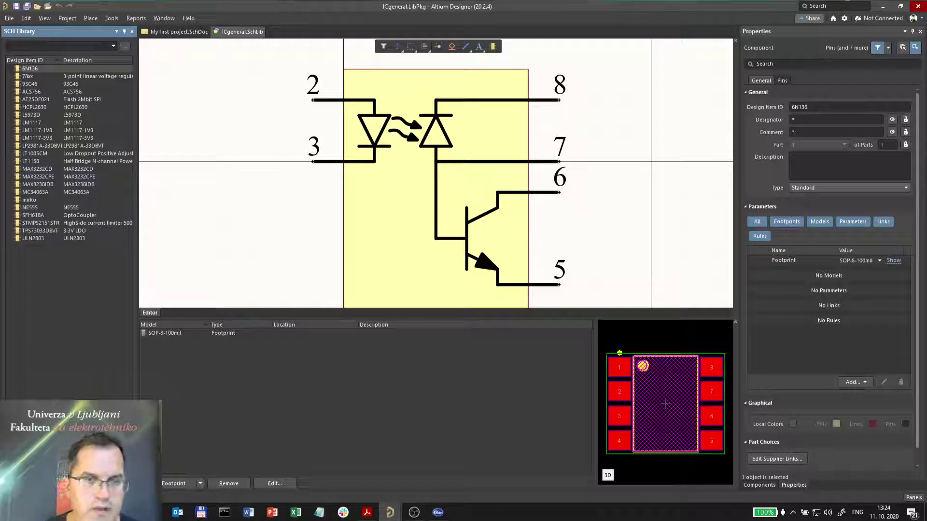
left_click(53, 483)
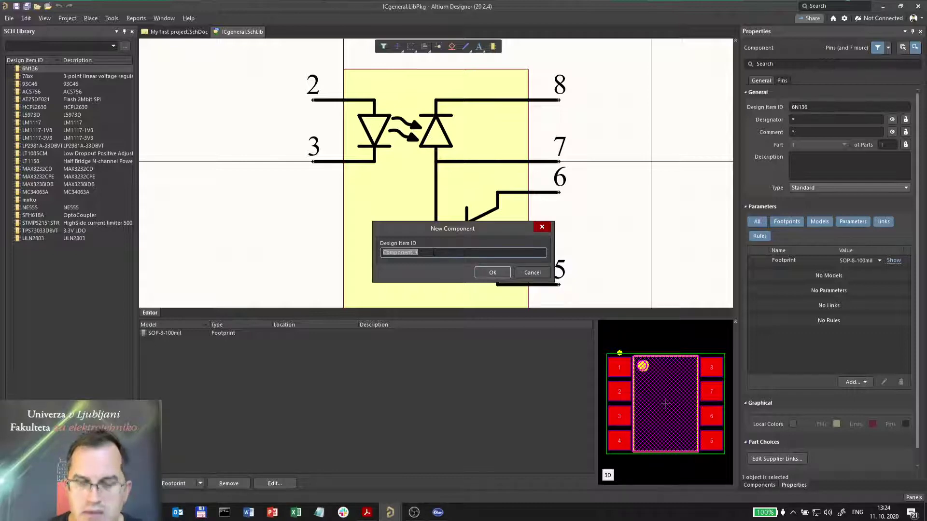
type("FT23")
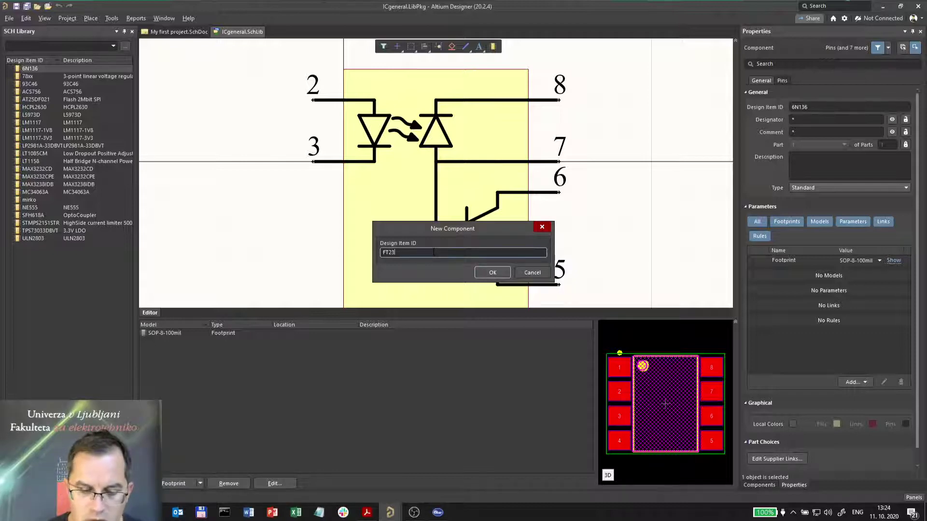
type("1x")
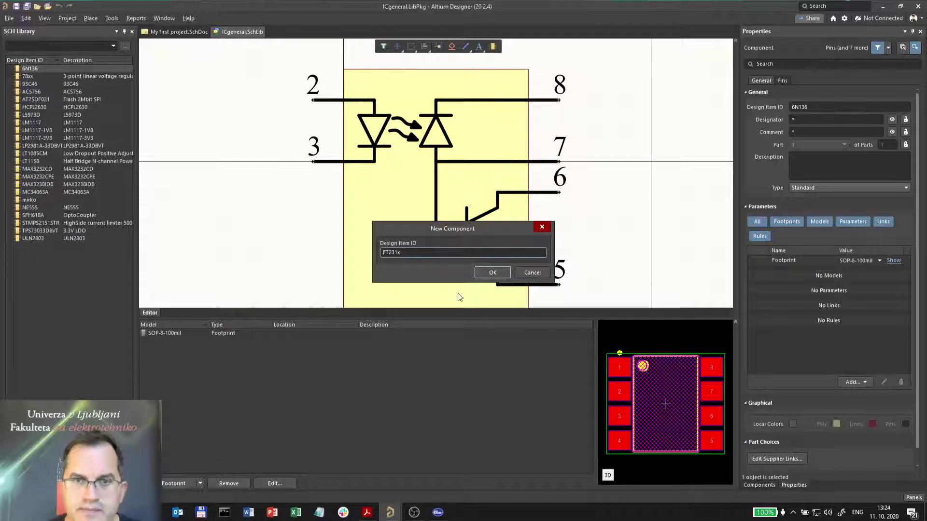
left_click(492, 272)
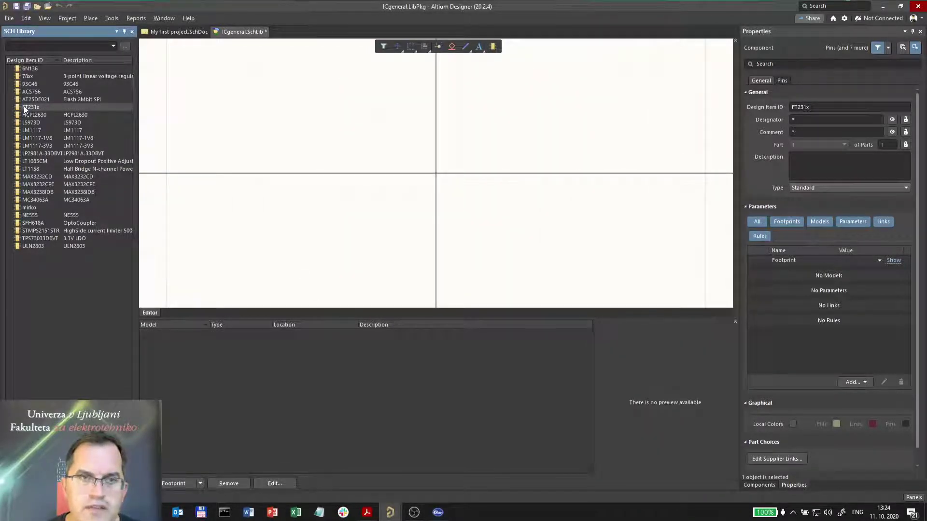
Narrow the Properties panel and pan the blank FT231x sheet to widen the drawing area
left_click(441, 285)
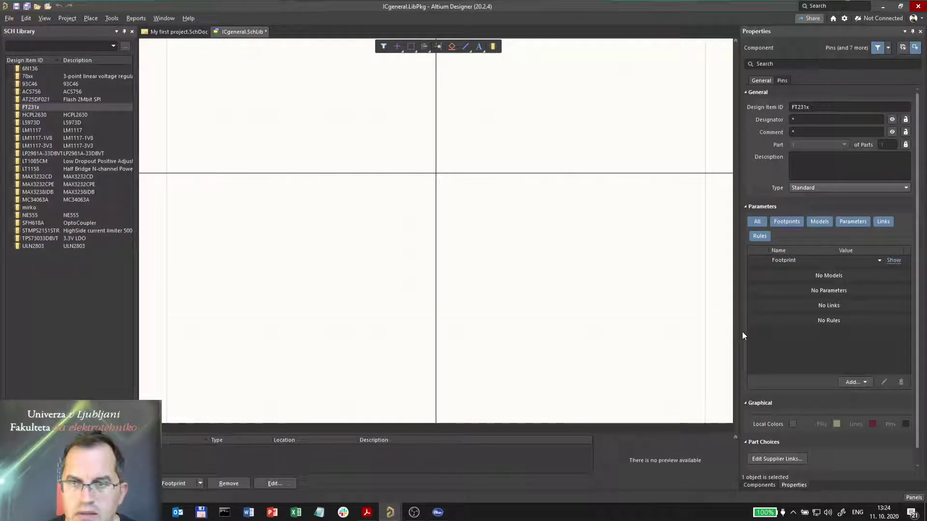
left_click_drag(741, 333, 544, 204)
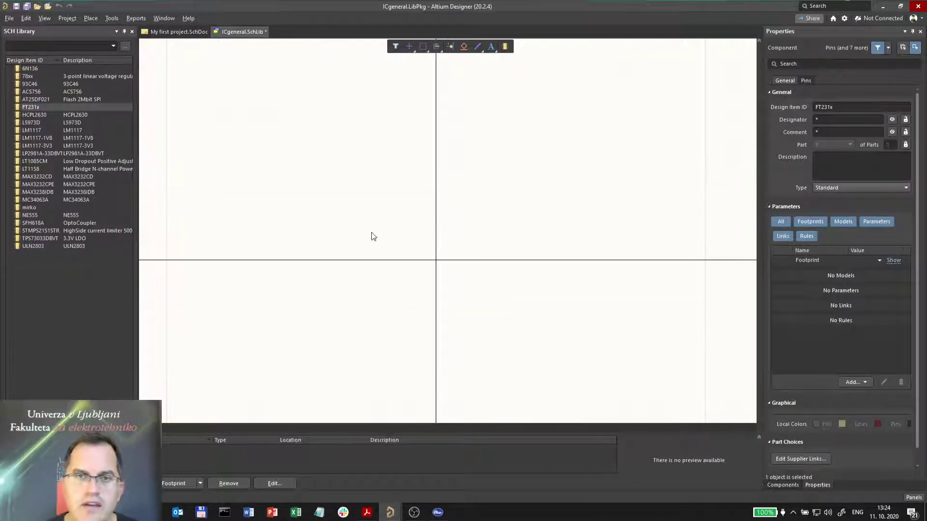
right_click_drag(548, 341, 511, 208)
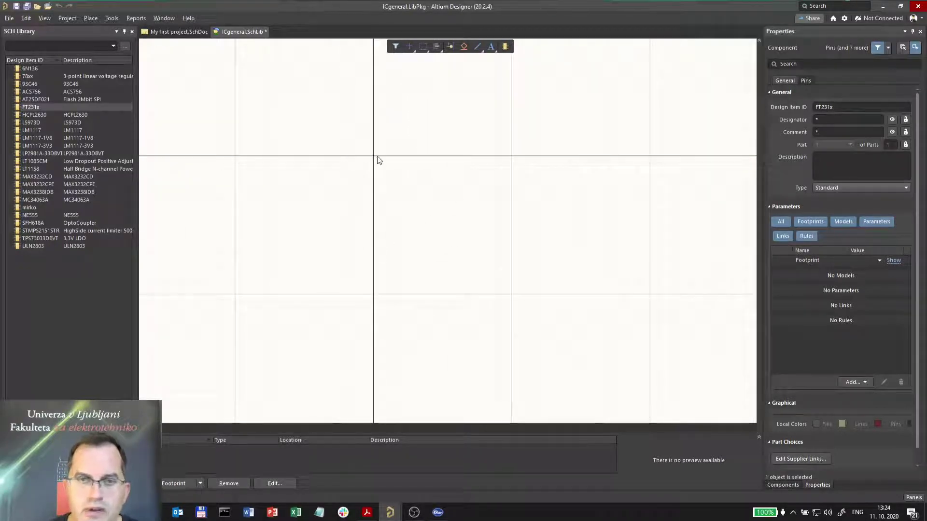
scroll(366, 160, "left", 1)
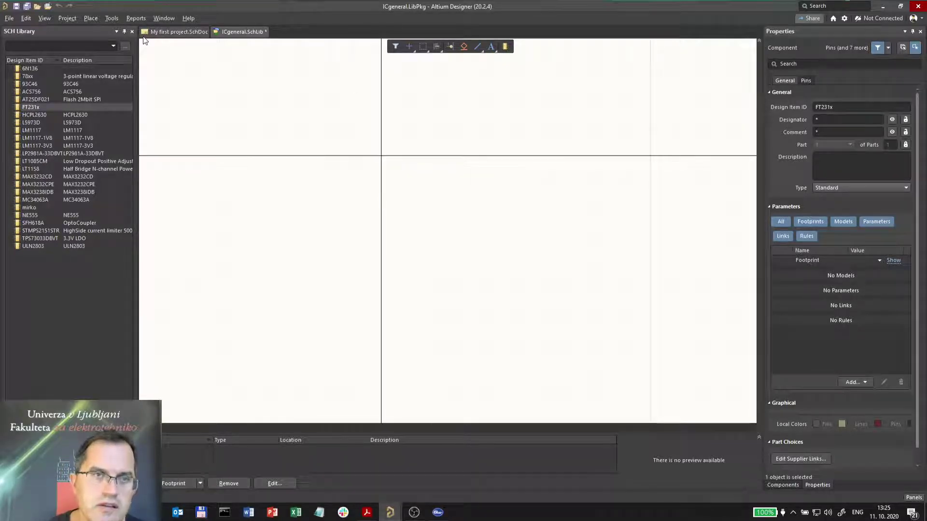
Start a pin numbered 1 named DTR#, rotated horizontal and flipped to the left side
left_click(112, 18)
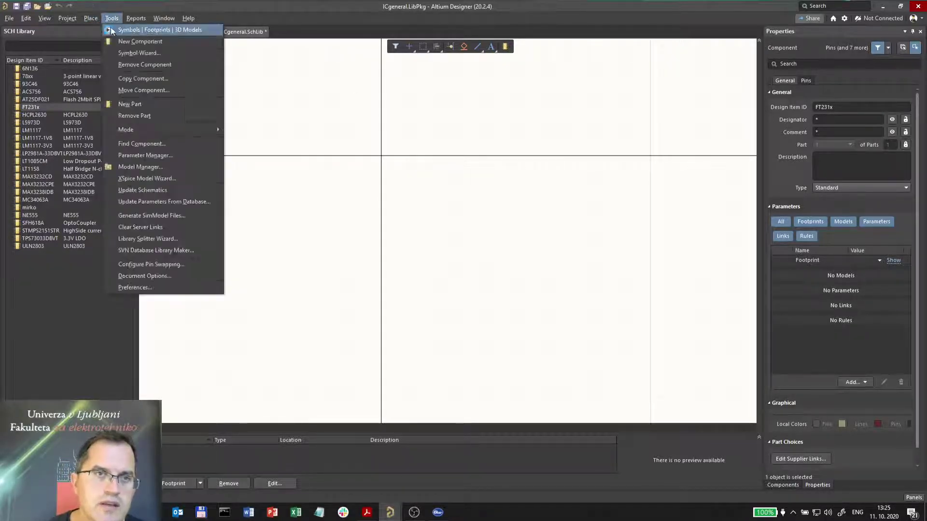
mouse_move(91, 18)
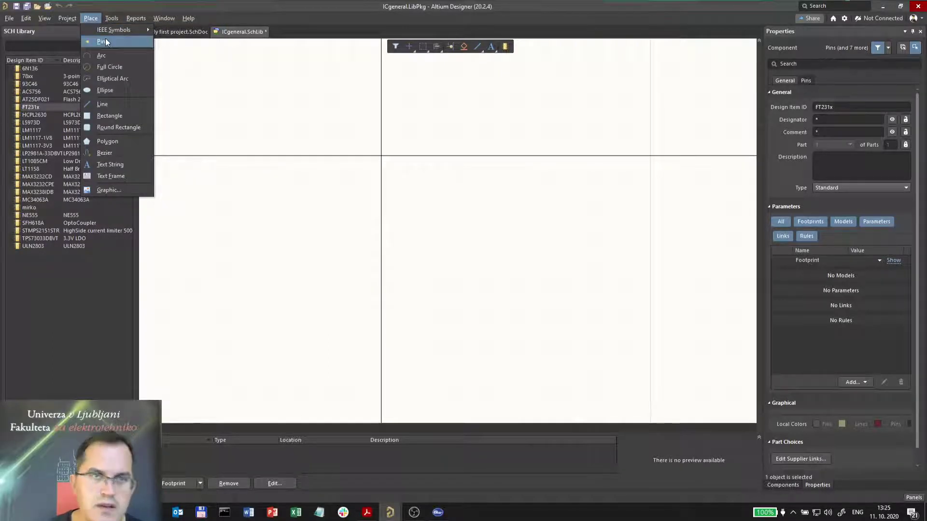
left_click(496, 77)
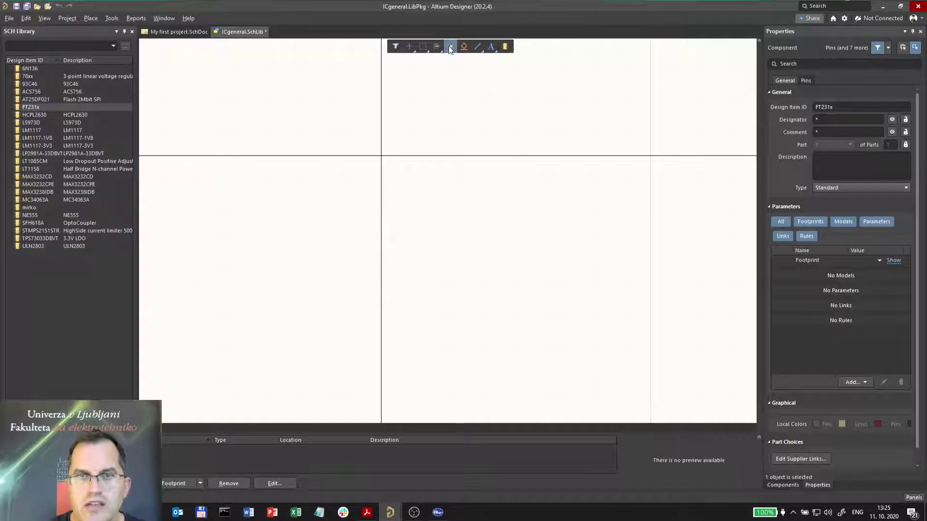
left_click(449, 46)
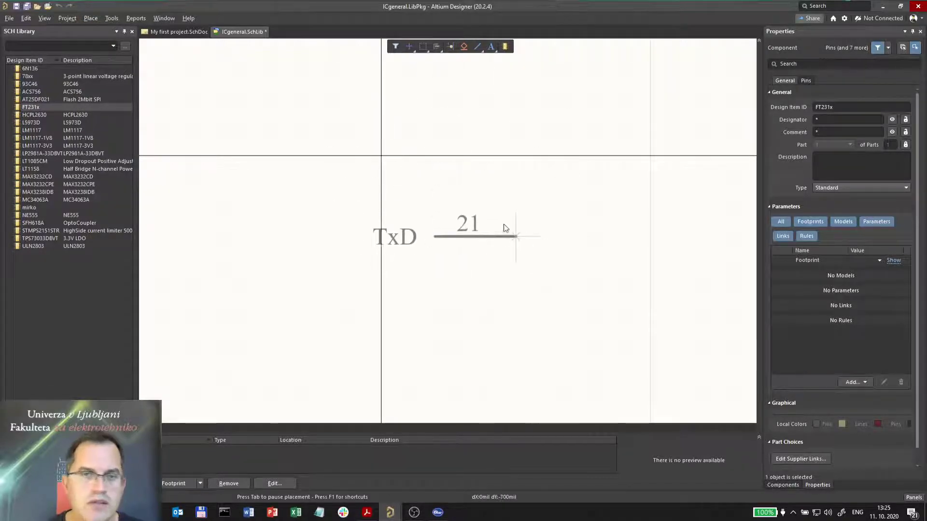
key("Tab")
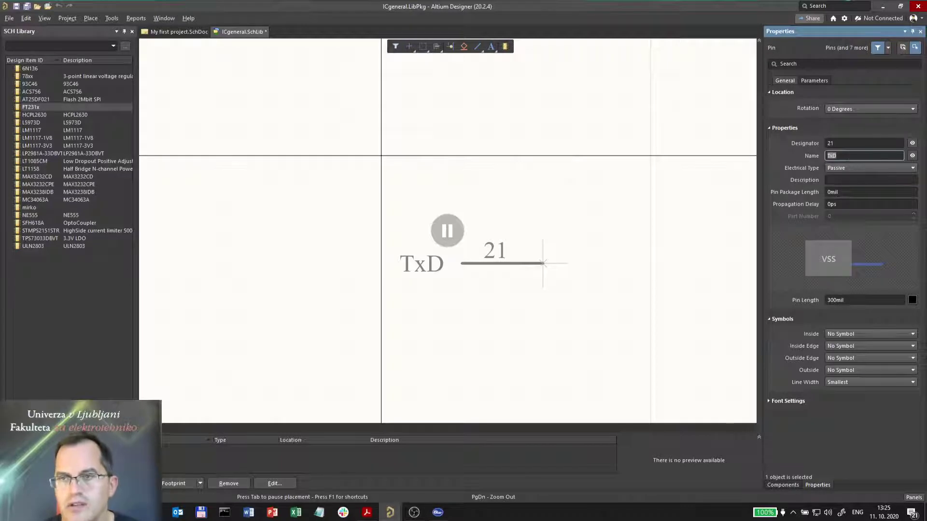
key("shift+Tab")
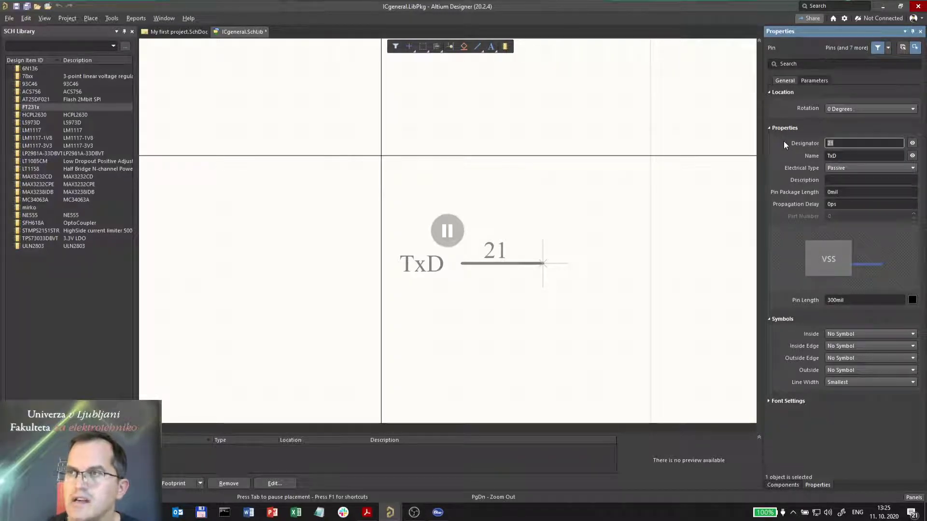
type("1")
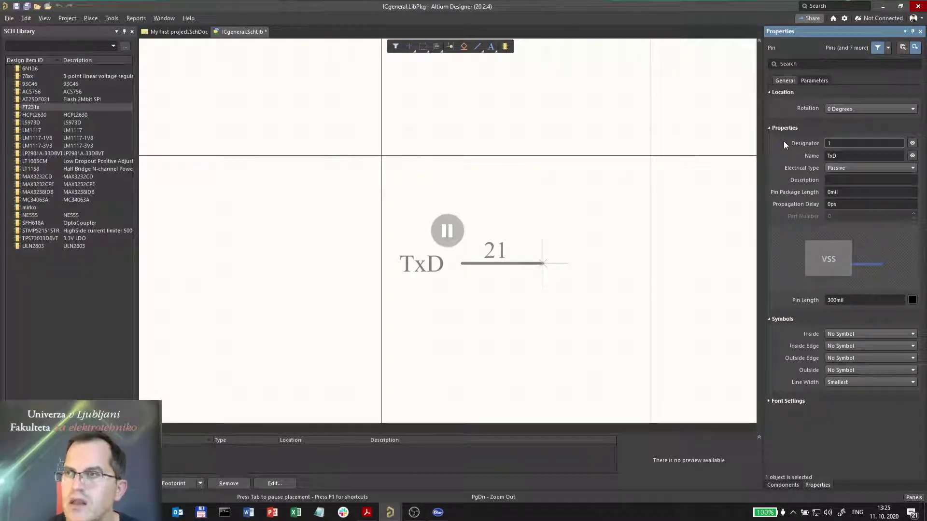
key("Return")
key("Tab")
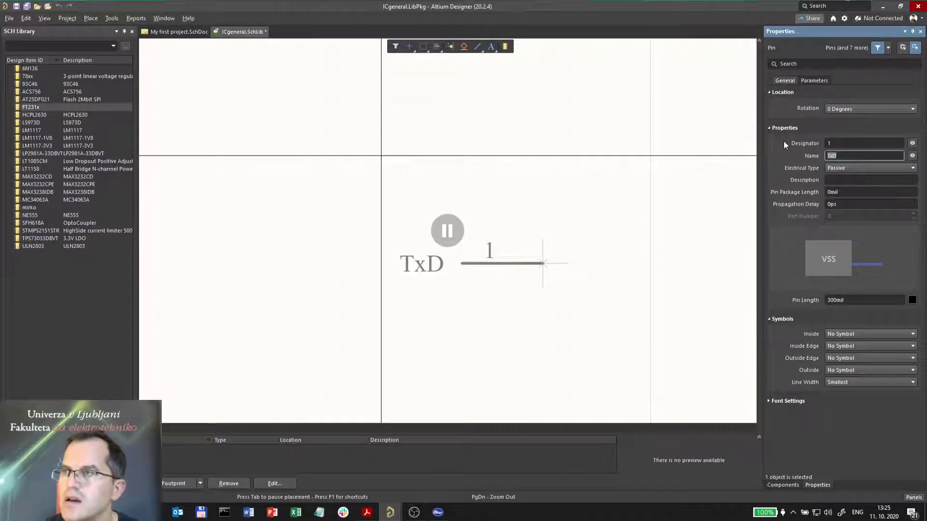
type("DTR#")
key("Return")
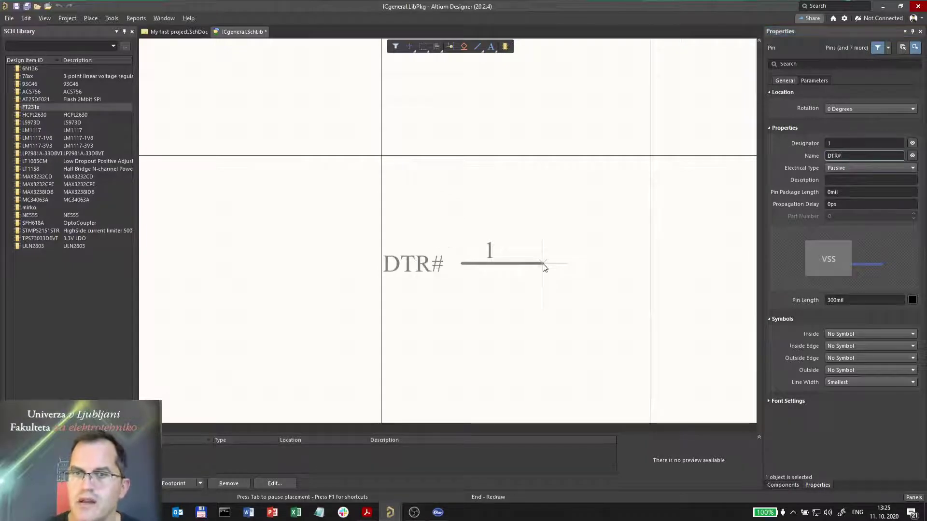
key("space")
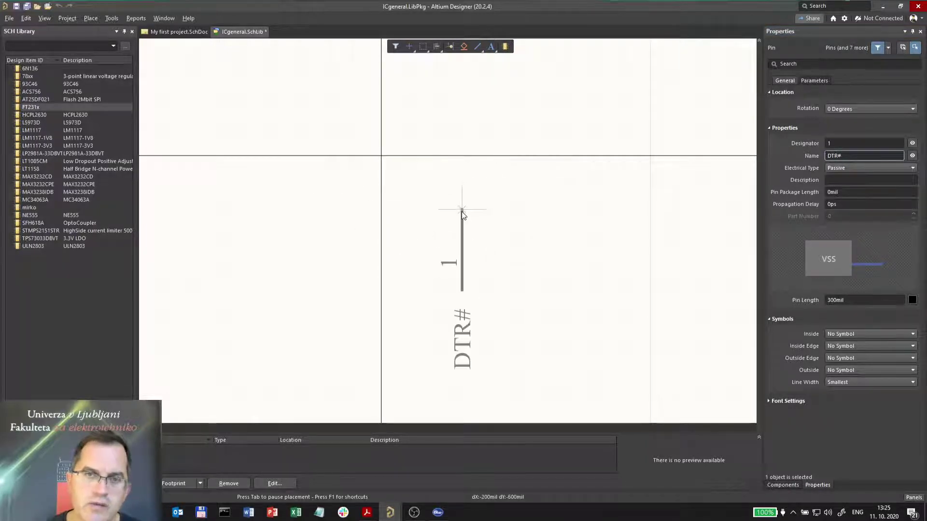
key("space")
key("space")
key("space")
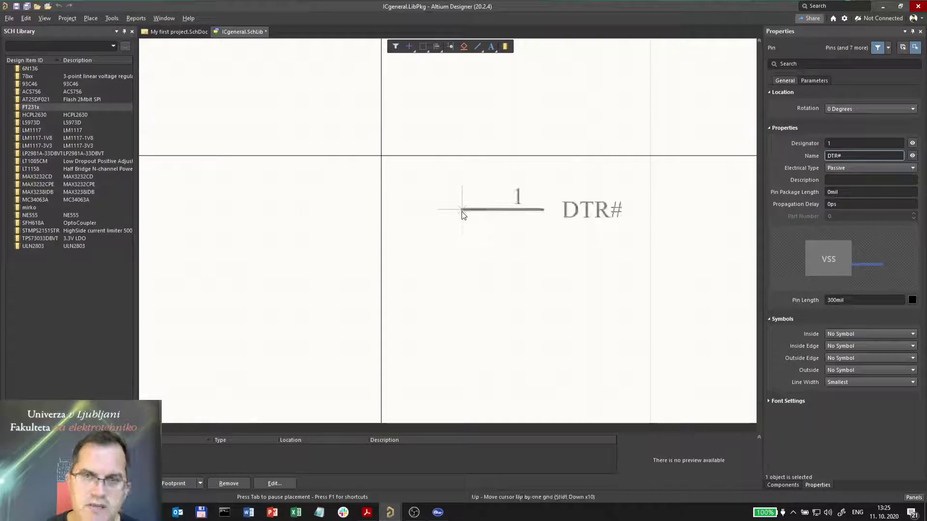
key("x")
key("x")
key("x")
key("x")
key("x")
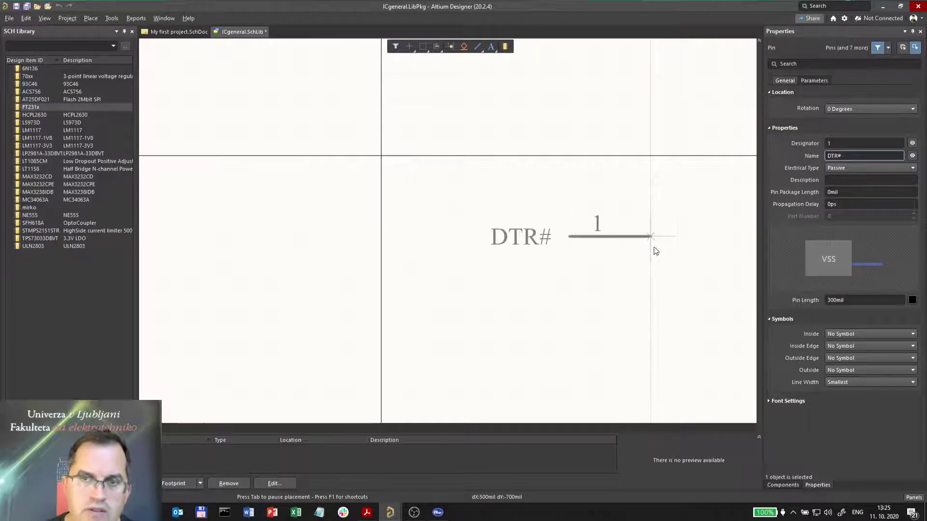
Place pin 1 DTR#, then pin 2 RTS# above it
scroll(654, 251, "down", 3, "ctrl")
scroll(323, 241, "down", 2, "ctrl")
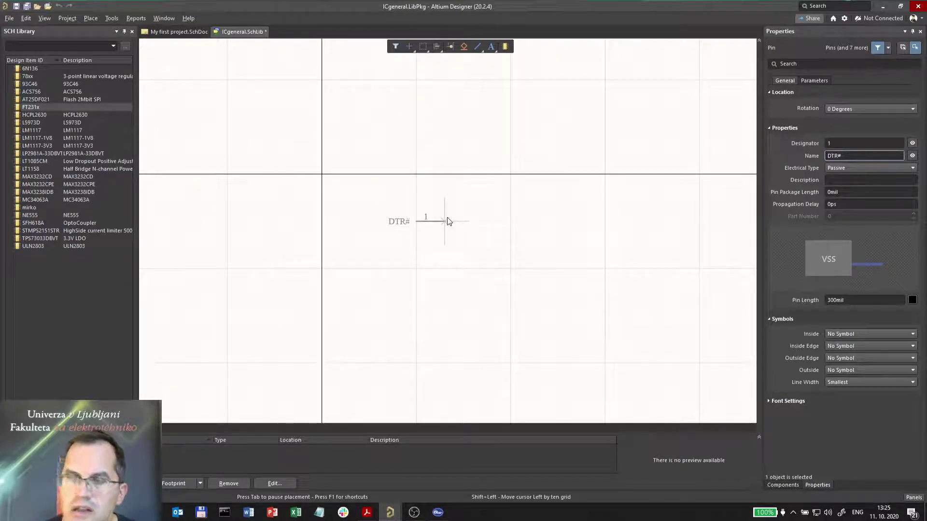
left_click(447, 220)
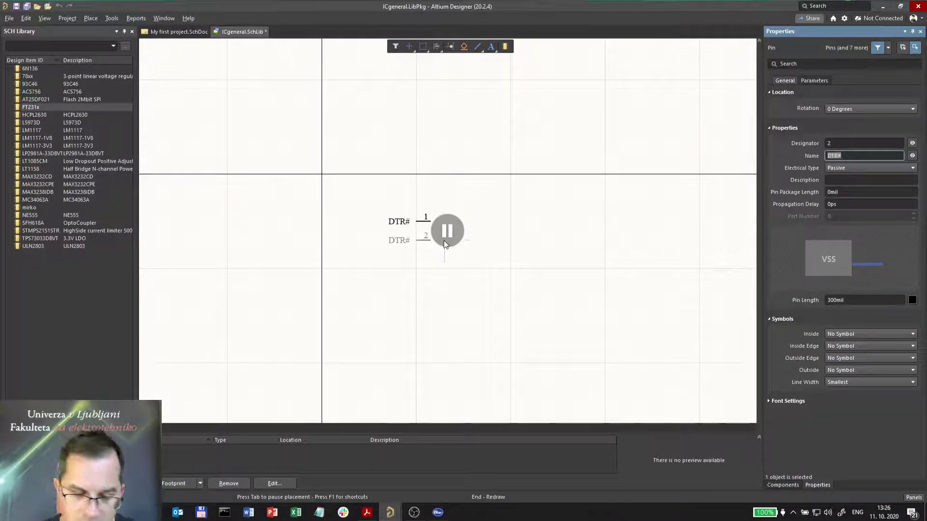
type("RTS")
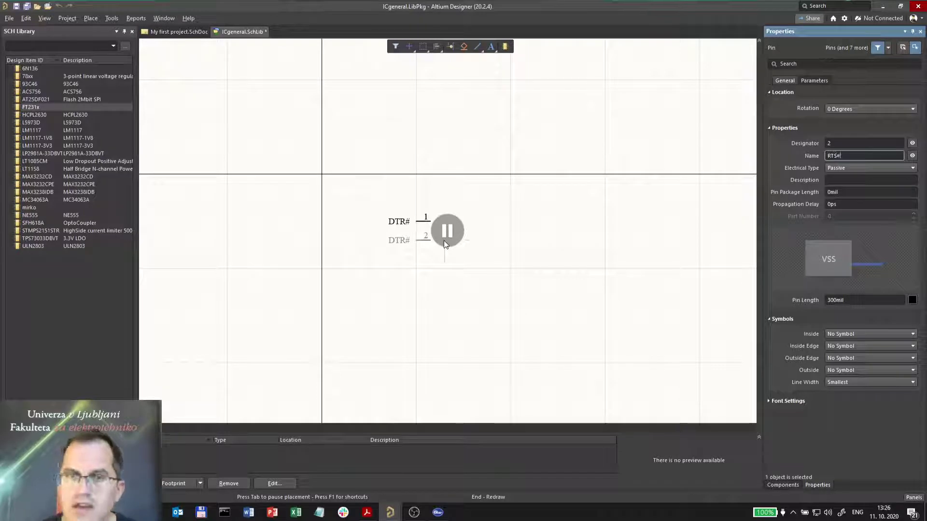
left_click(444, 241)
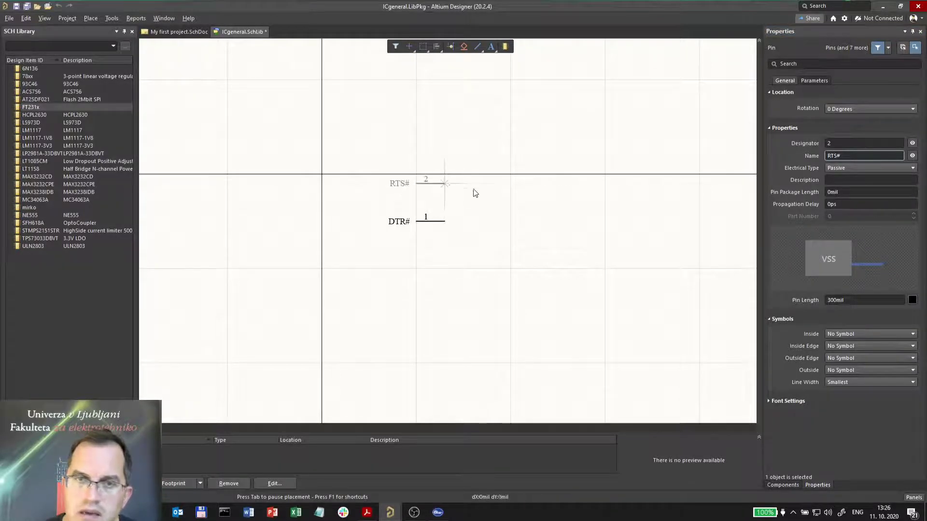
left_click(452, 191)
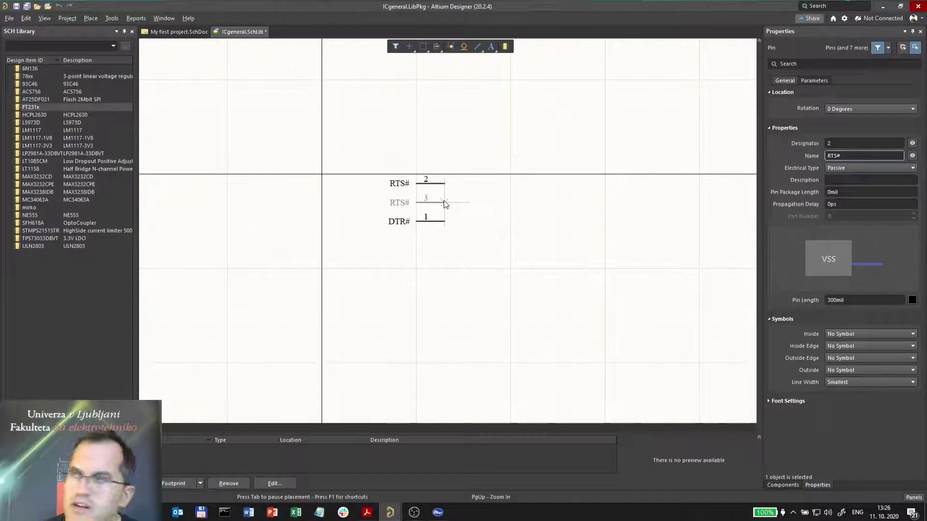
Position and place the RxD pin, then centre the whole symbol in view
key("Tab")
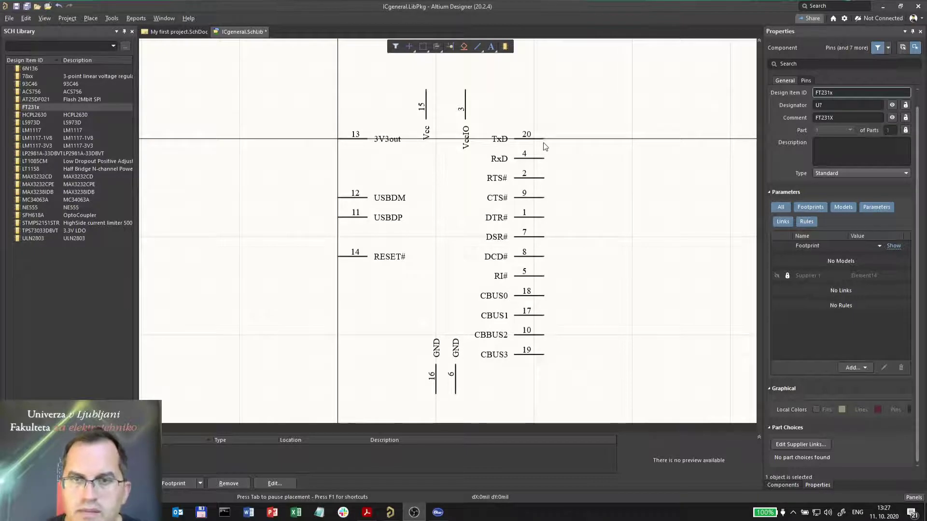
scroll(570, 146, "up", 4, "ctrl")
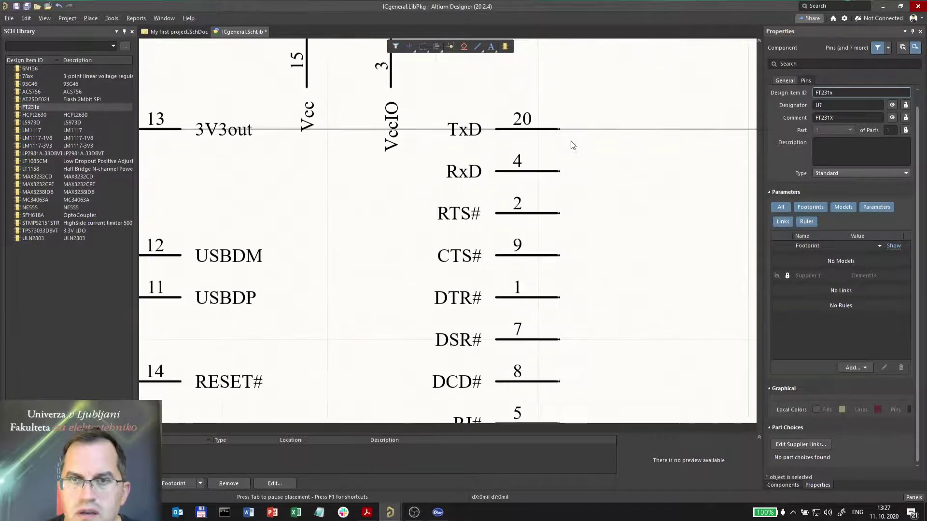
scroll(571, 141, "up", 2, "ctrl")
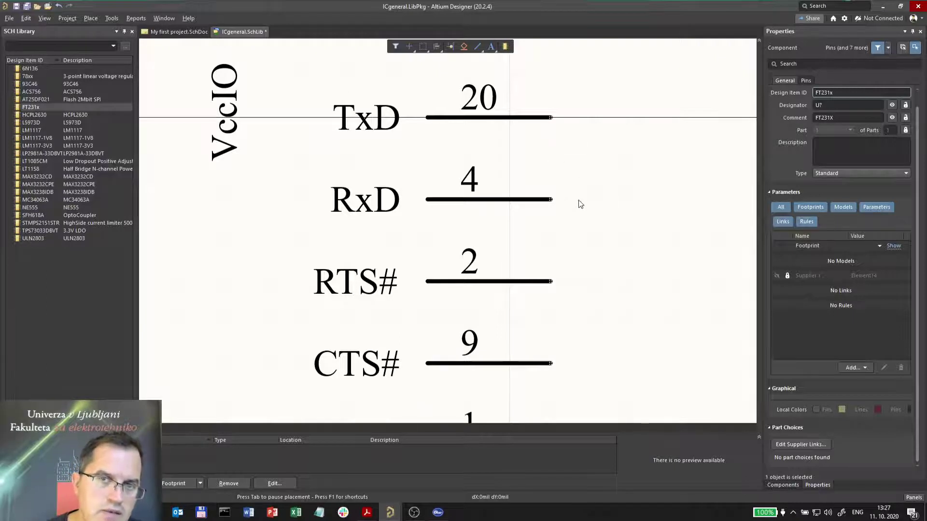
mouse_move(552, 199)
left_mouse_down()
mouse_move(556, 162)
mouse_move(555, 188)
left_mouse_up()
left_click_drag(553, 227, 549, 205)
mouse_move(549, 165)
left_mouse_down()
mouse_move(544, 218)
mouse_move(553, 163)
left_mouse_up()
key("Left")
key("Right")
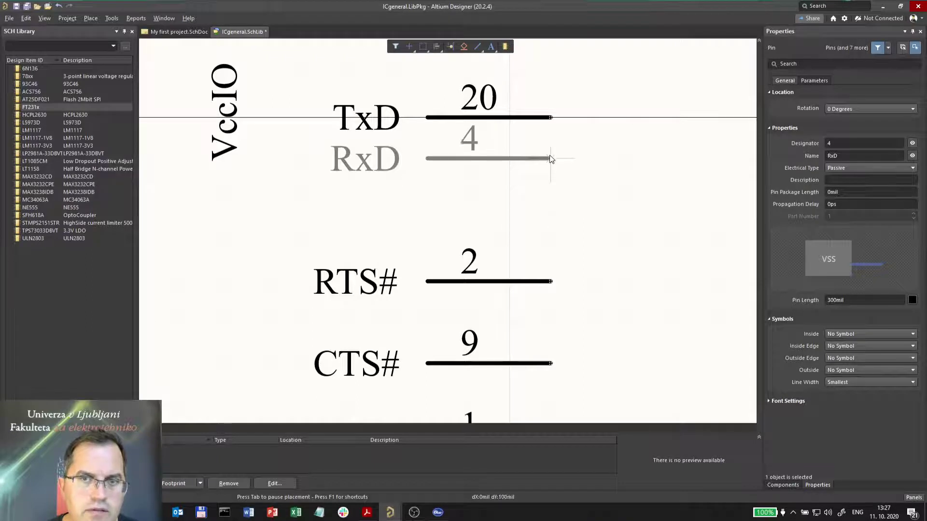
left_click(550, 199)
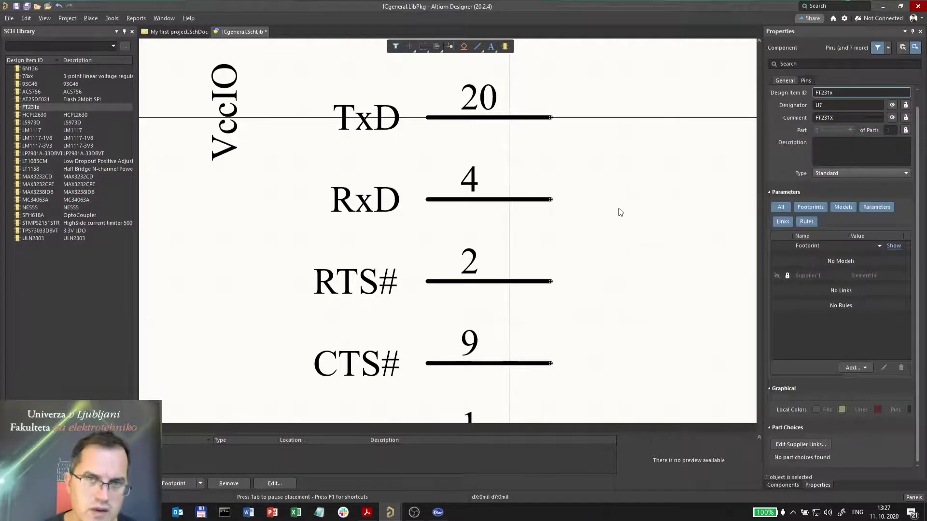
scroll(619, 208, "down", 6, "ctrl")
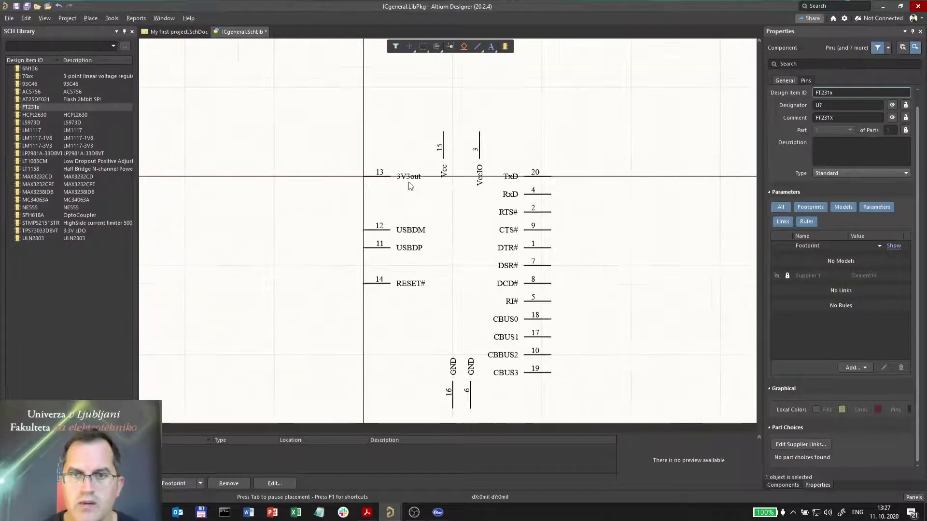
right_click_drag(424, 275, 407, 244)
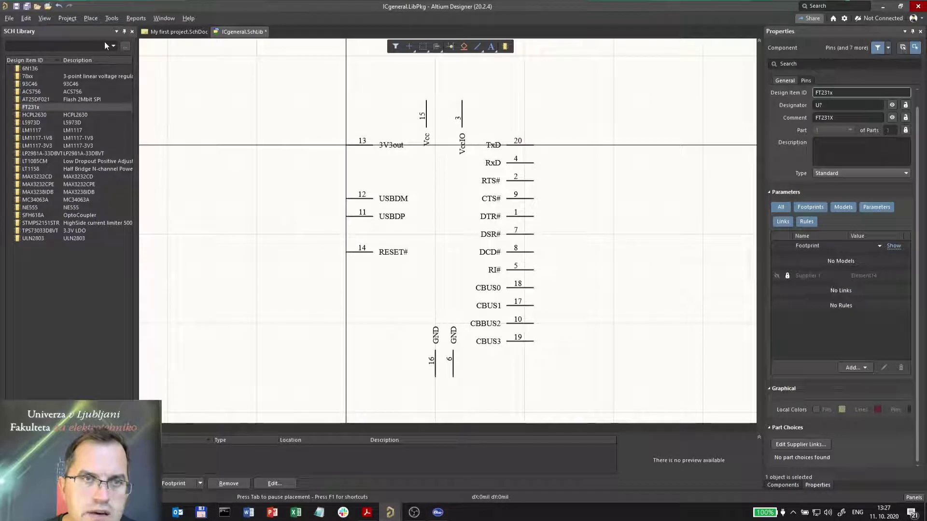
Draw a 1500 × 2500 mil yellow rectangle body between pins 13 and 19
left_click(91, 18)
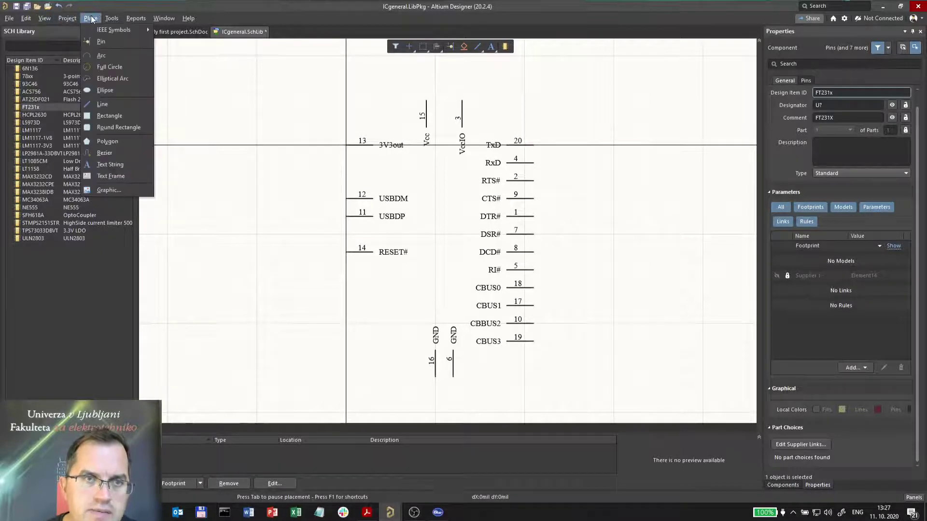
left_click(109, 115)
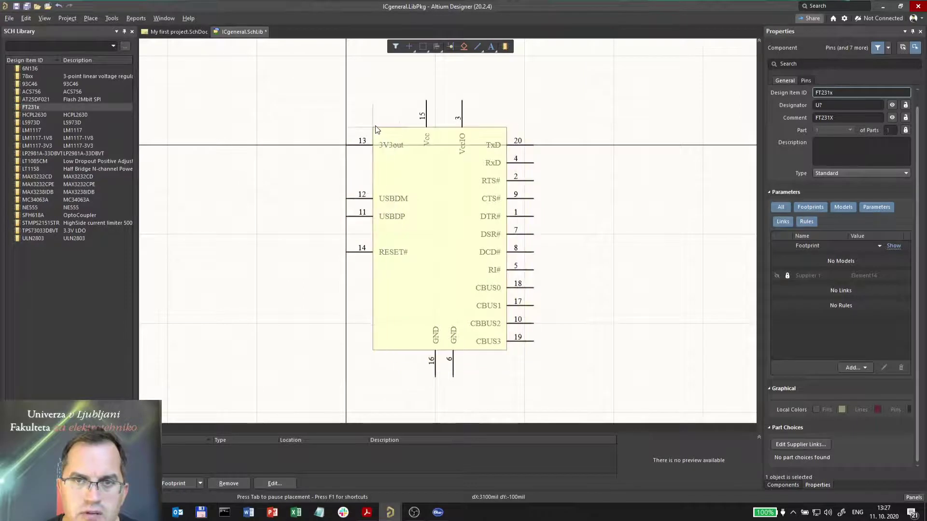
left_click(375, 126)
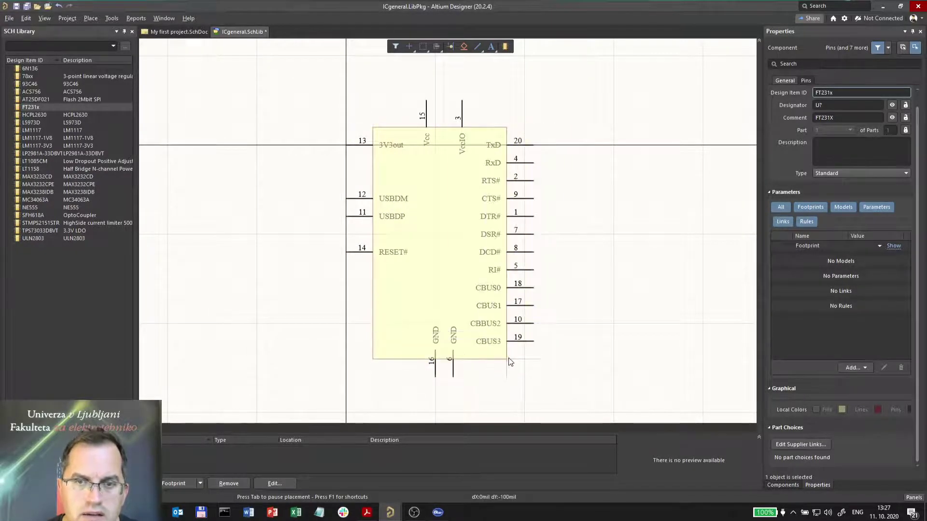
key("Left")
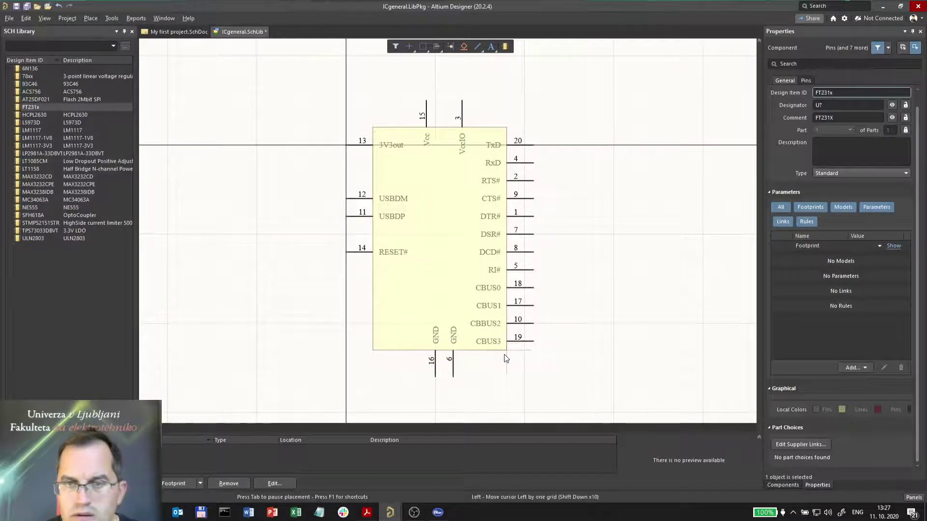
key("Return")
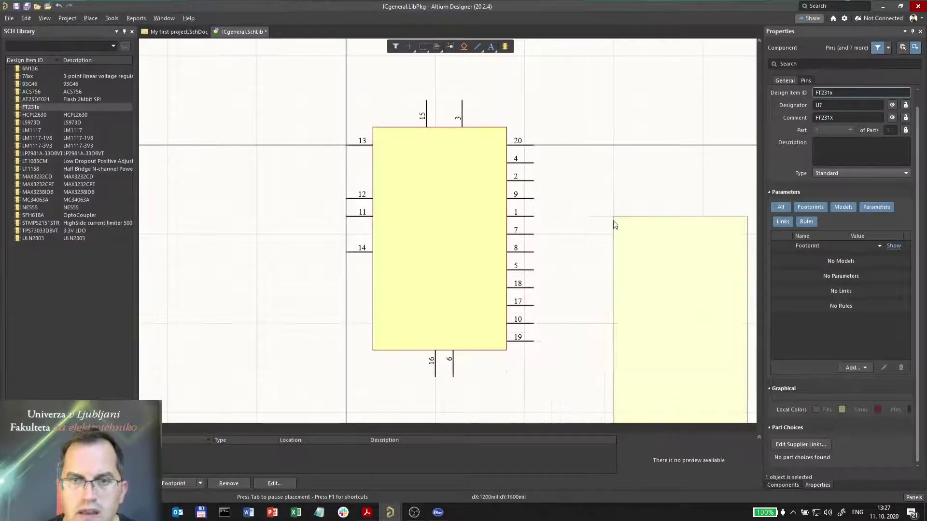
key("Escape")
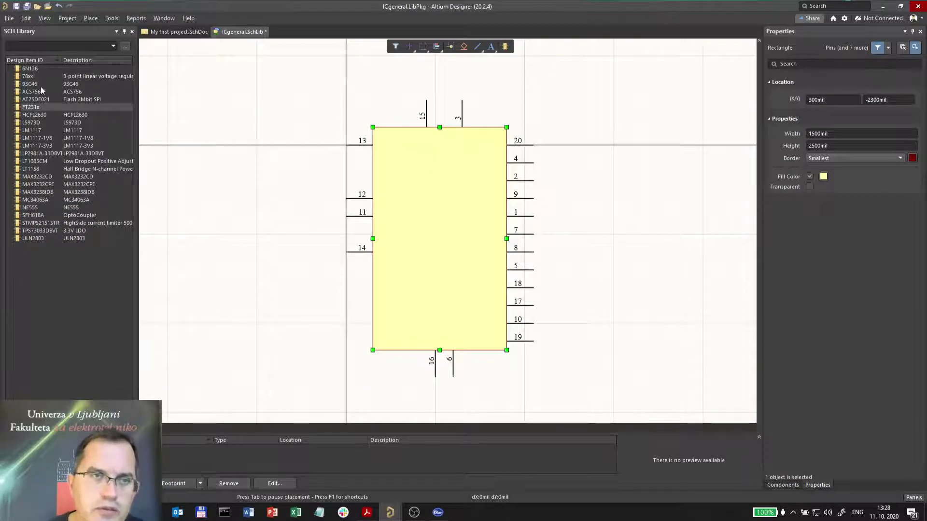
Send the rectangle body behind the pins so all pin names show
left_click(25, 18)
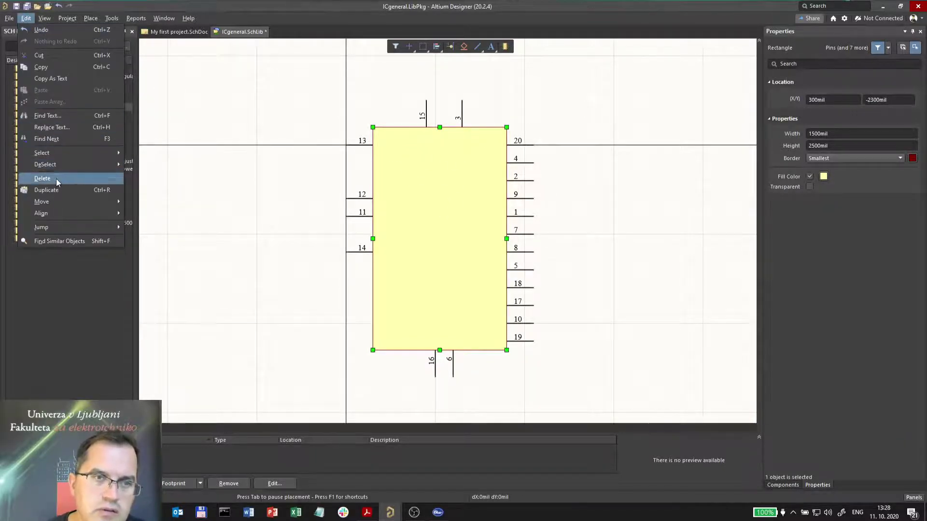
mouse_move(59, 202)
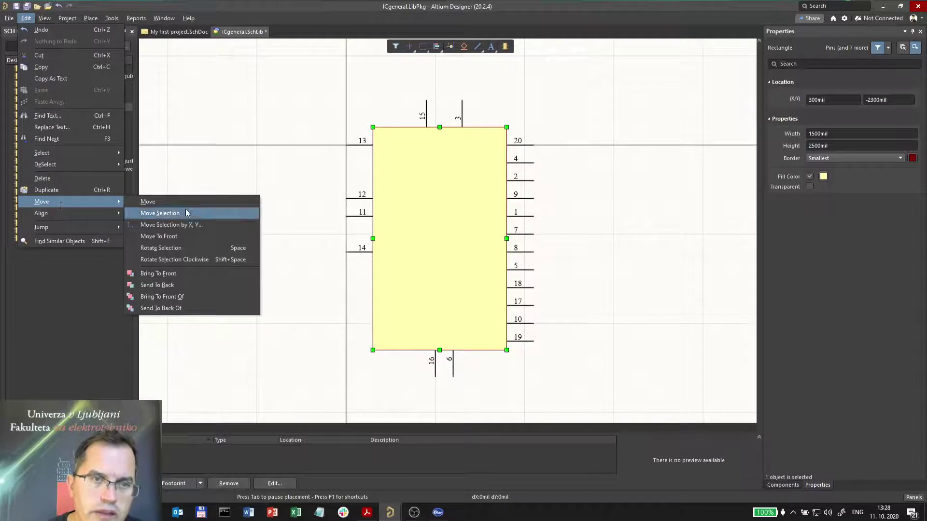
left_click(172, 286)
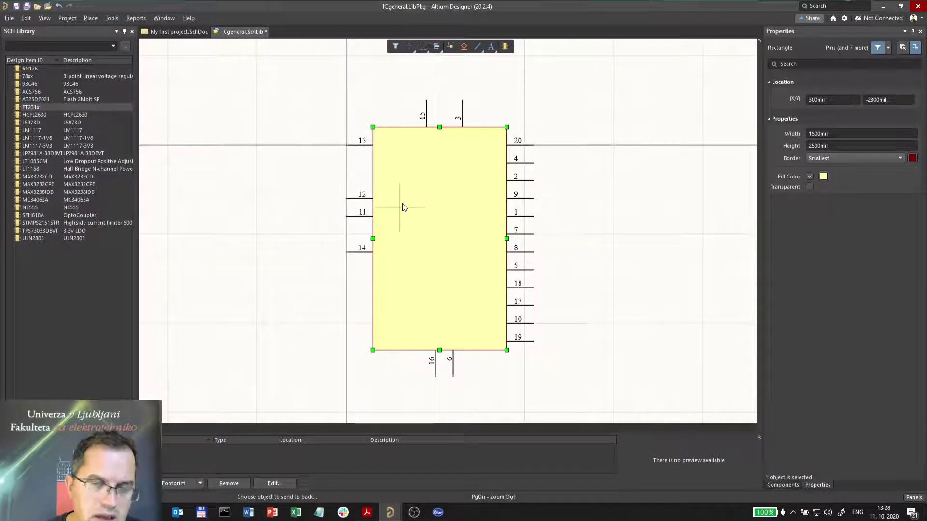
left_click(426, 195)
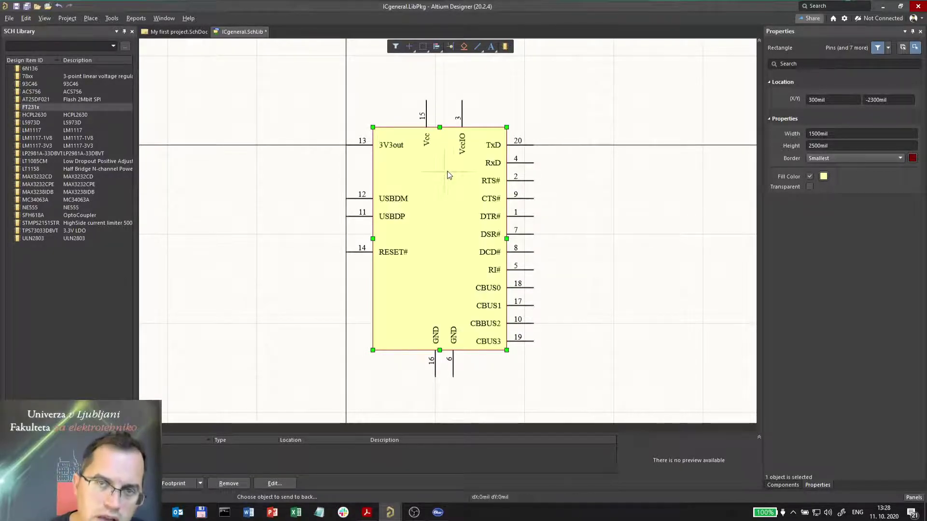
left_click(519, 146)
left_click(522, 163)
left_click(452, 205)
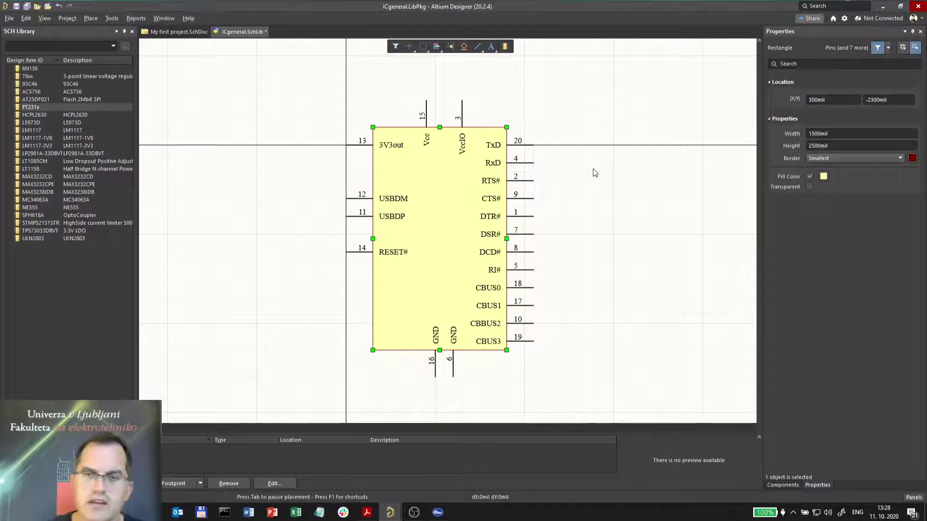
Set the component's Designator to U? in the Properties panel
left_click(604, 206)
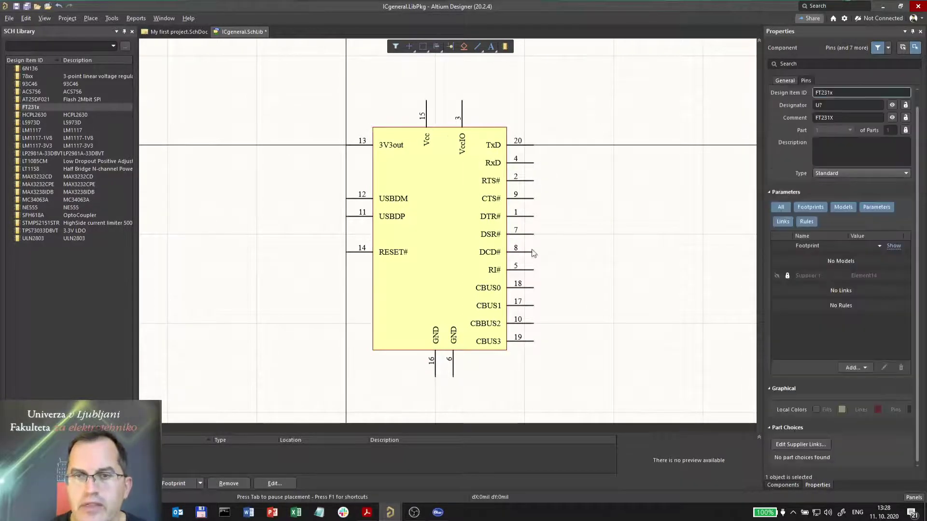
right_click_drag(578, 291, 547, 283)
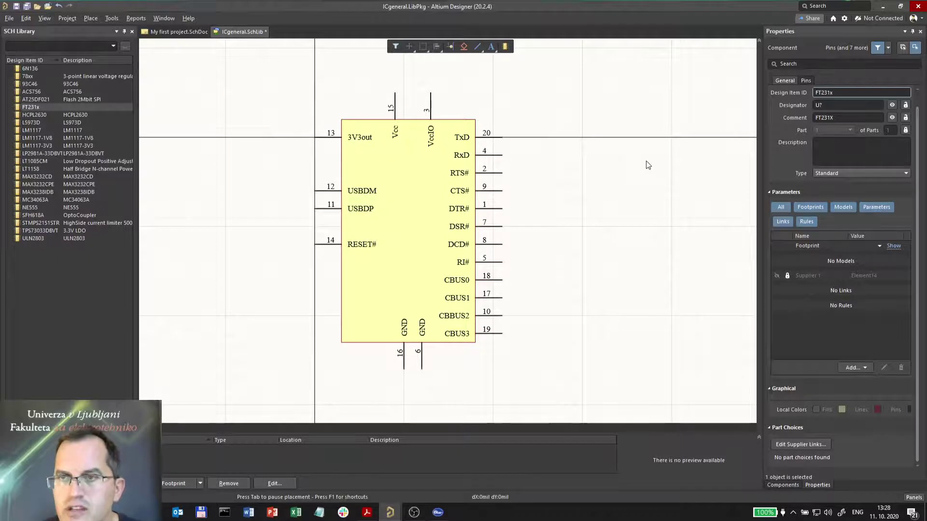
double_click(852, 93)
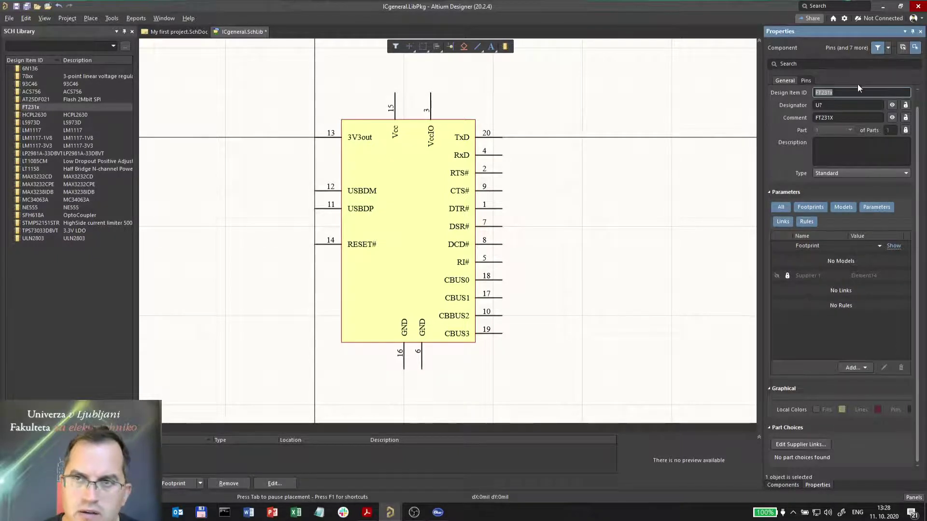
left_click(844, 93)
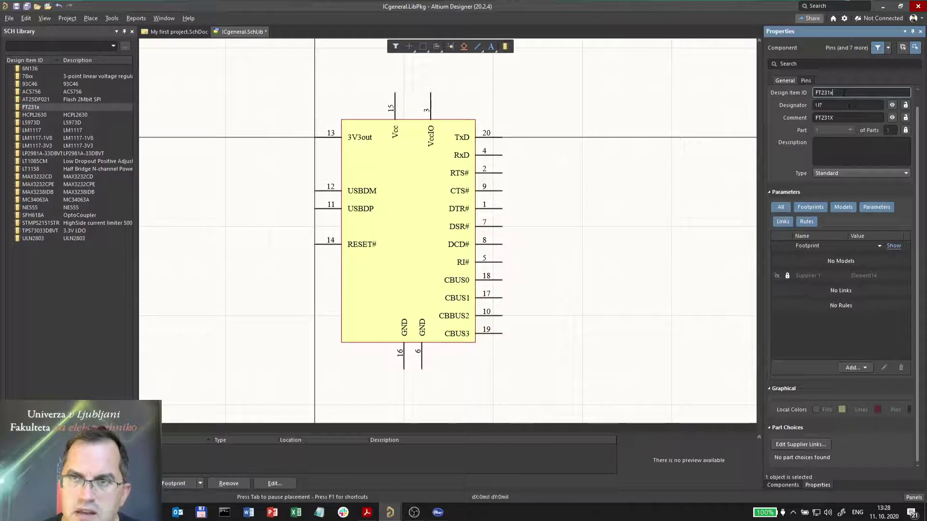
key("Tab")
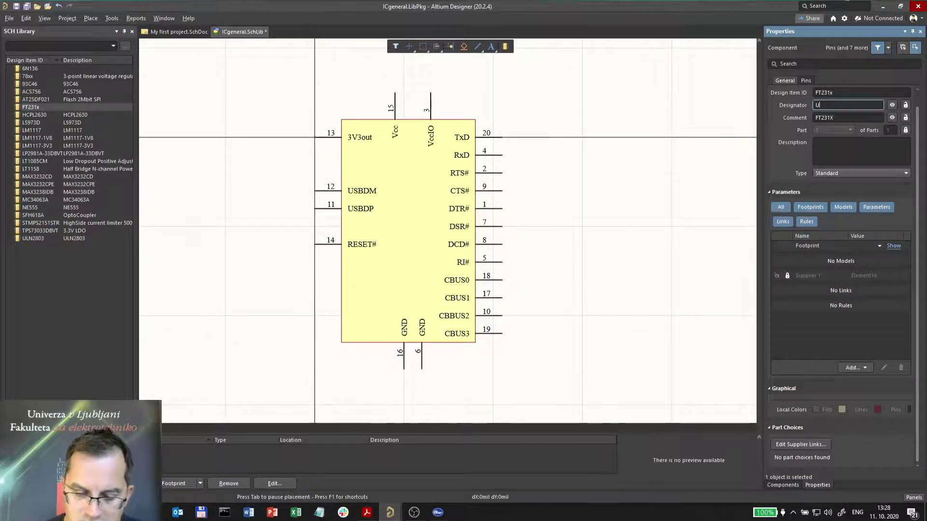
type("C")
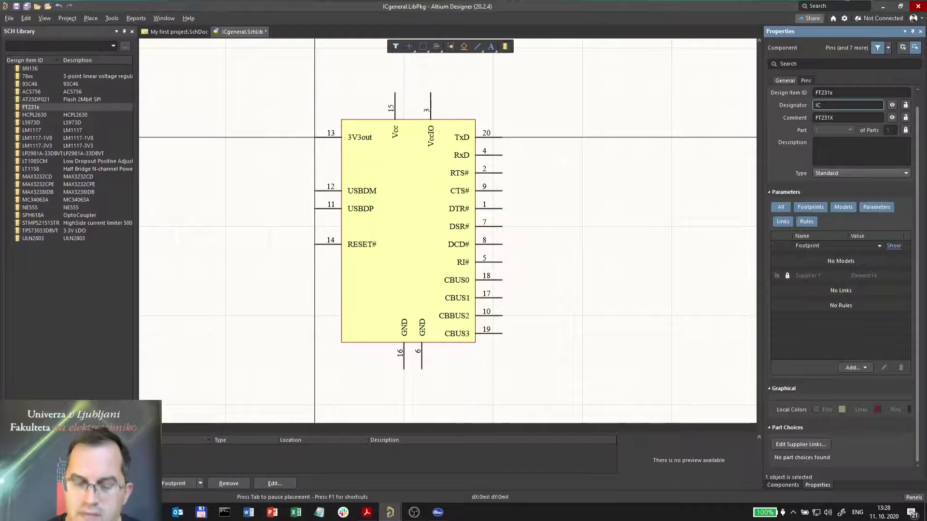
key("BackSpace")
key("BackSpace")
type("U")
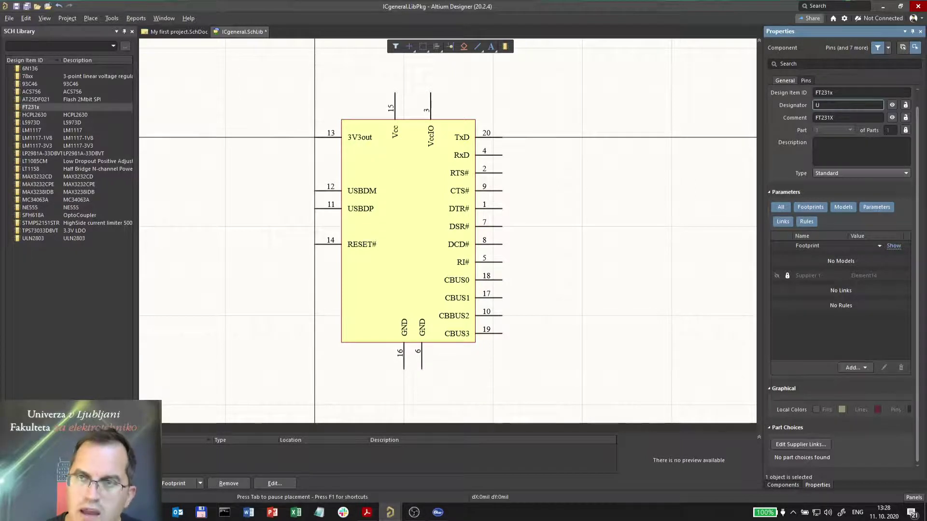
type("?")
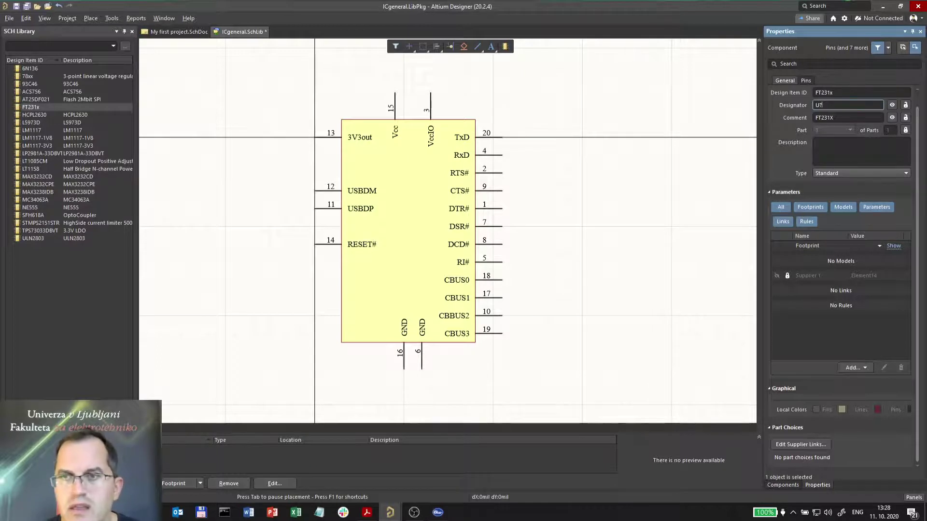
Set the component's Comment to FT231x, dropping the trial USB-UART wording
scroll(842, 270, "up", 1)
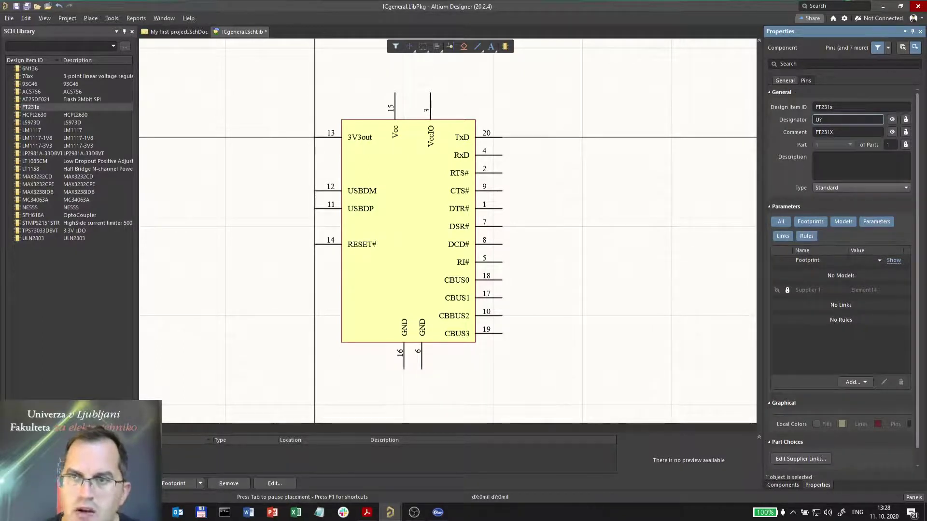
key("Tab")
type("FT231")
type("x df")
key("BackSpace")
key("BackSpace")
type("USB-UART ")
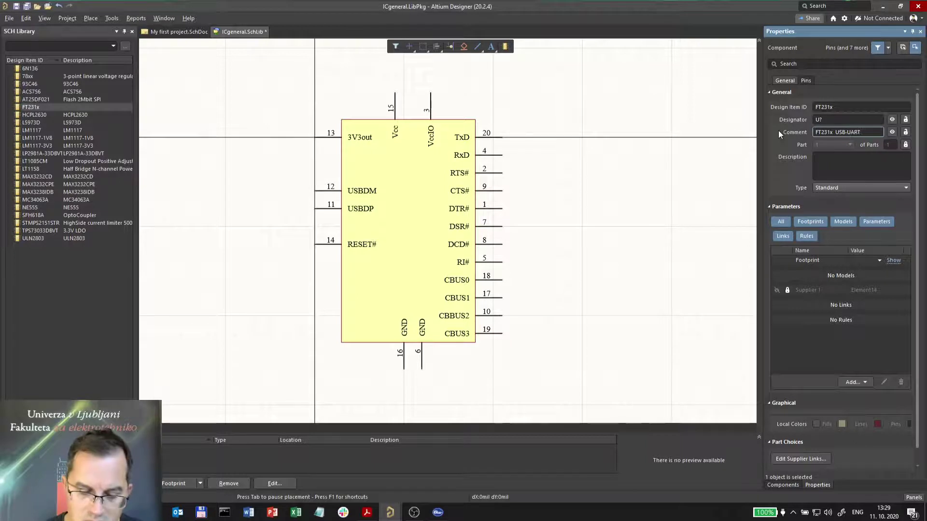
type("converter")
key("ctrl+shift+Left")
type("interface")
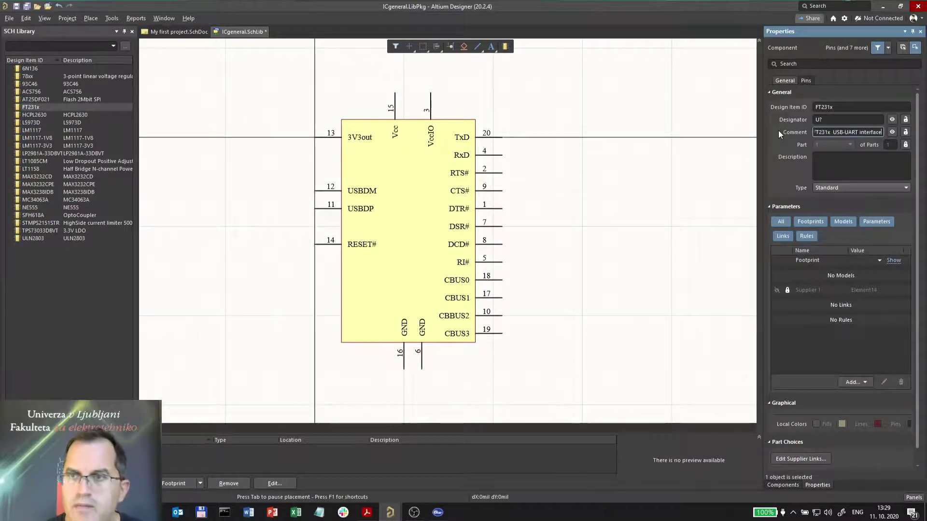
left_click(892, 132)
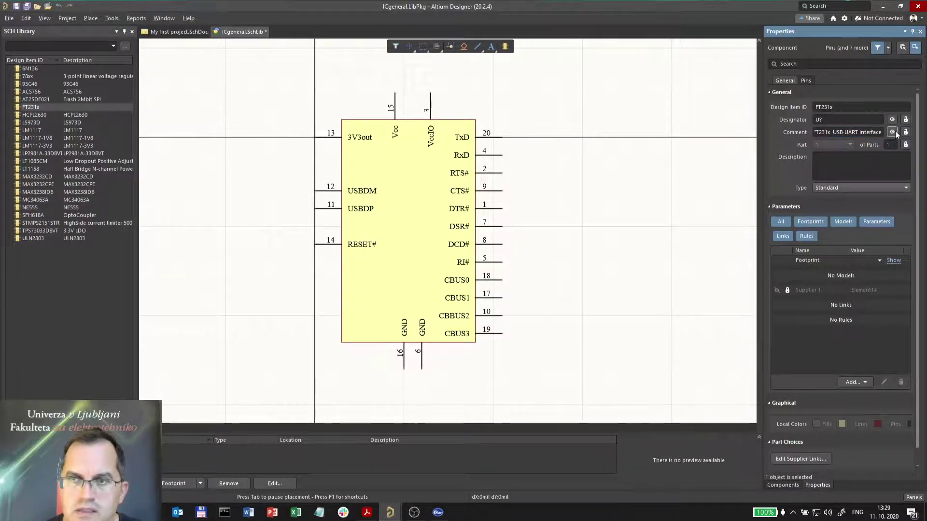
left_click(833, 132)
key("End")
key("ctrl+shift+Left")
key("ctrl+shift+Left")
key("ctrl+shift+Left")
key("ctrl+shift+Left")
key("BackSpace")
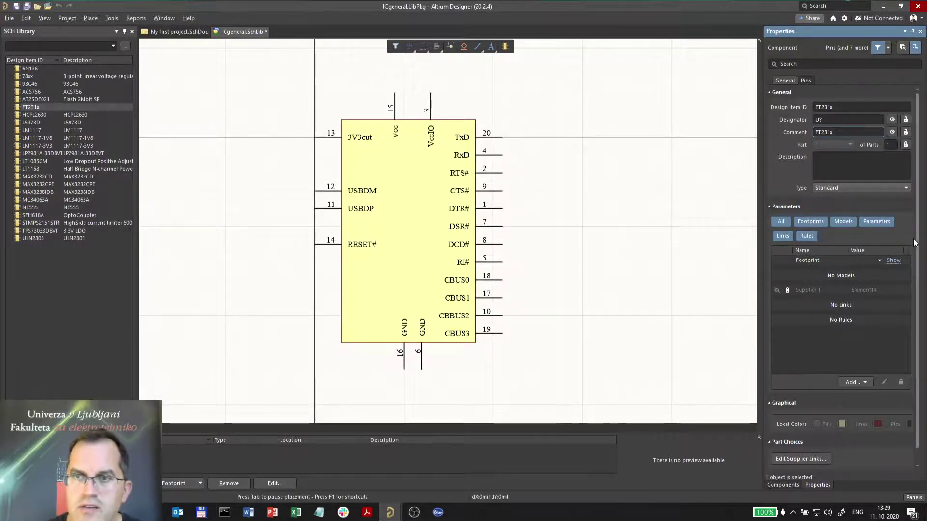
key("BackSpace")
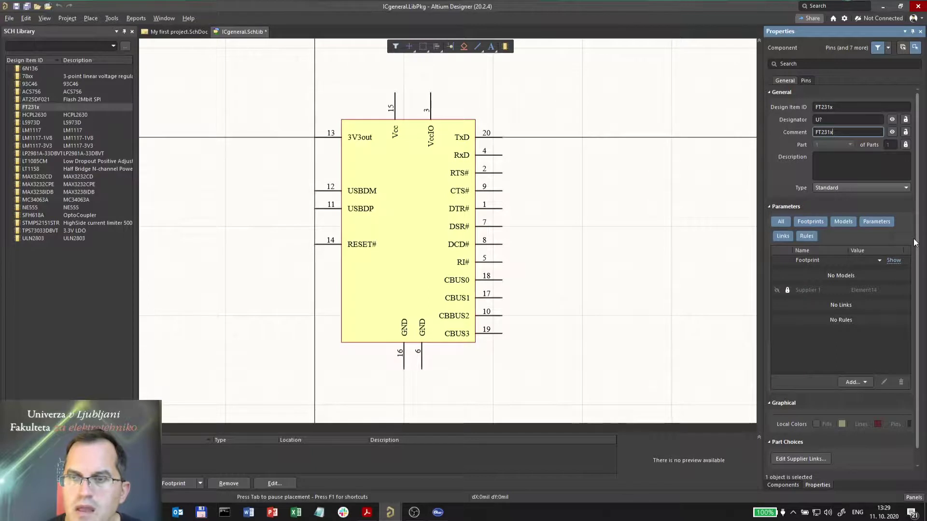
left_click(819, 365)
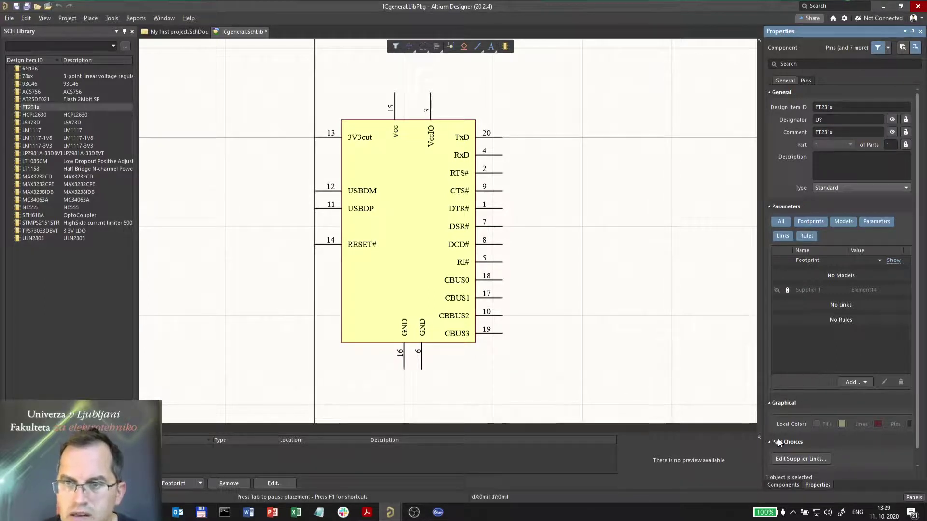
Add the Element14 FTDI FT231XS-R supplier link, priced €2.02, to the FT231x component
left_click(800, 459)
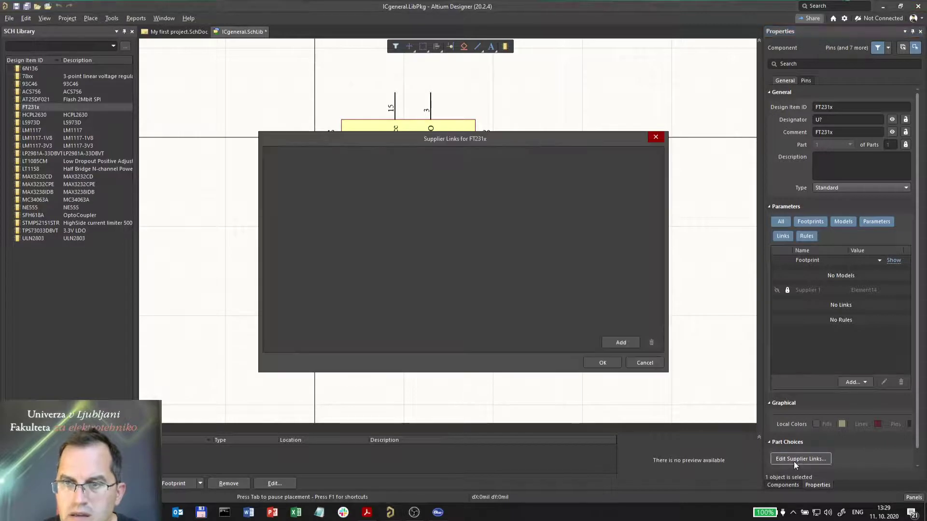
left_click(621, 343)
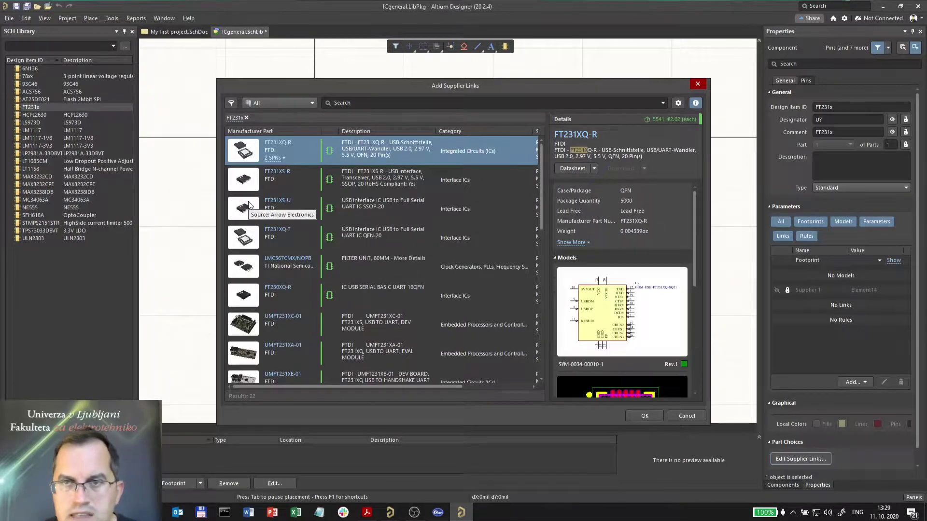
left_click_drag(361, 87, 335, 63)
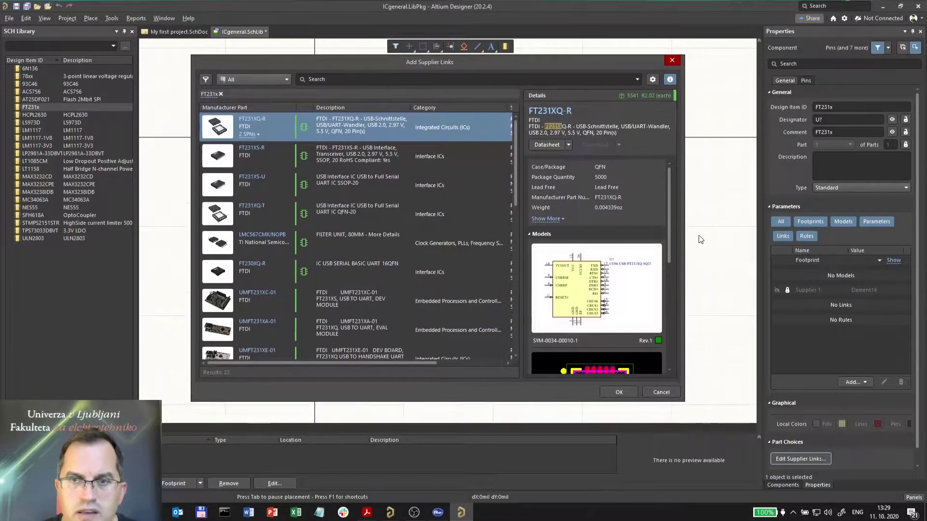
scroll(668, 213, "down", 1)
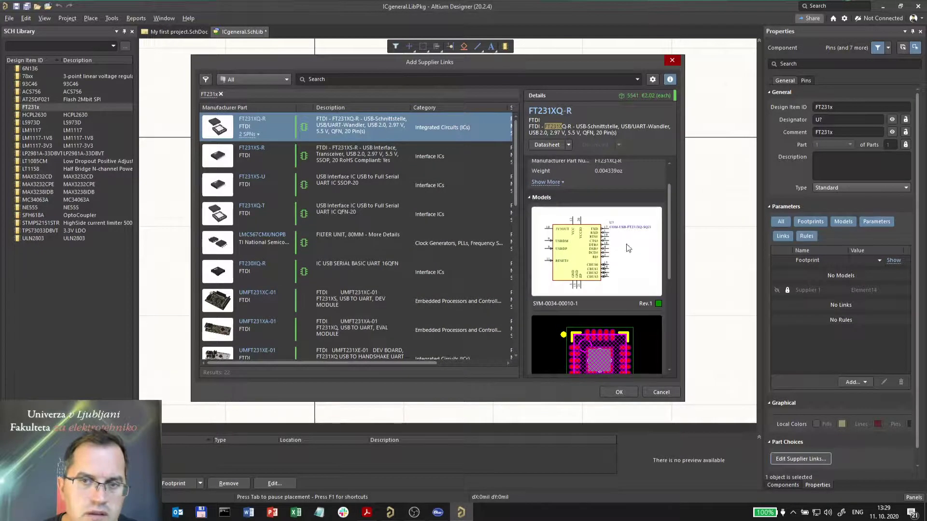
left_click(237, 155)
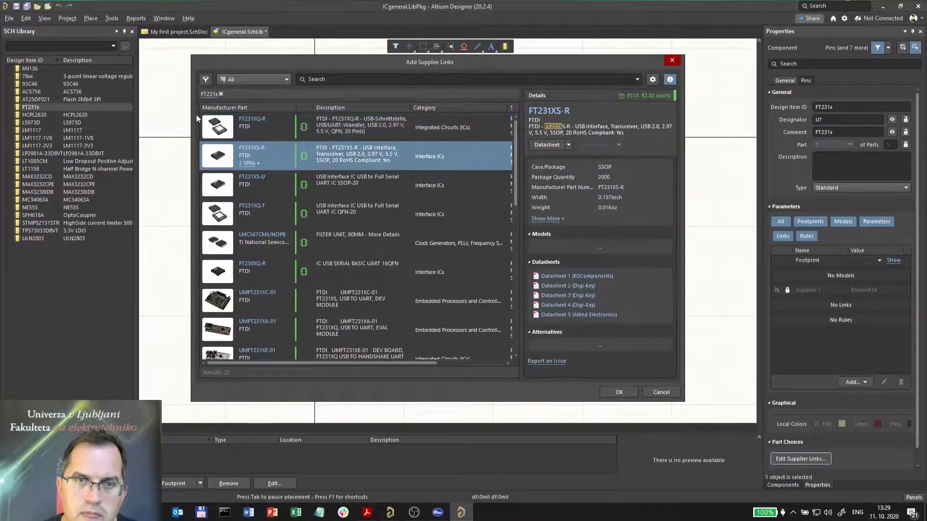
scroll(678, 212, "down", 1)
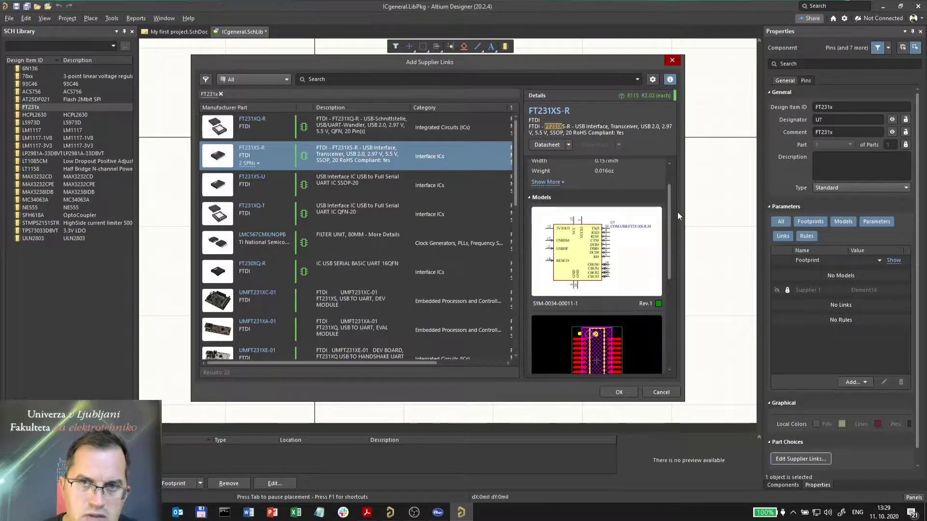
mouse_move(671, 207)
left_mouse_down()
mouse_move(672, 239)
mouse_move(672, 213)
left_mouse_up()
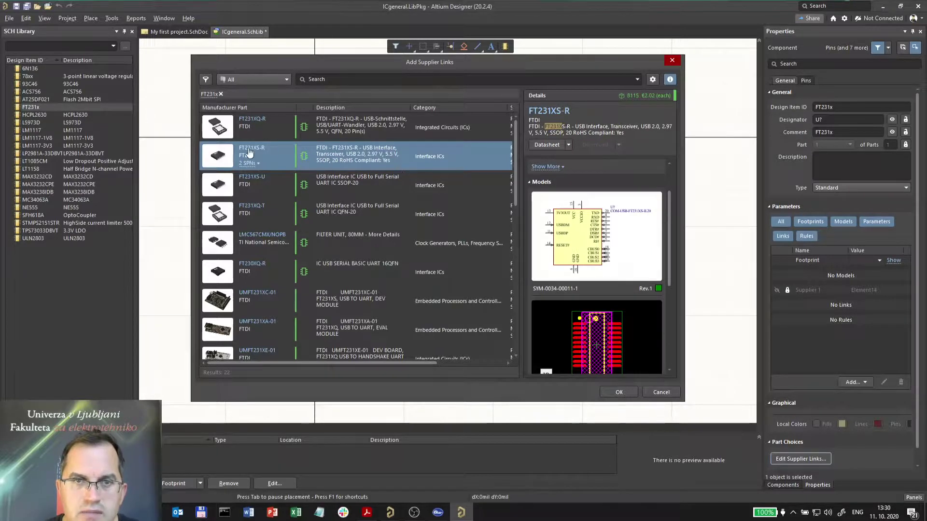
left_click(619, 392)
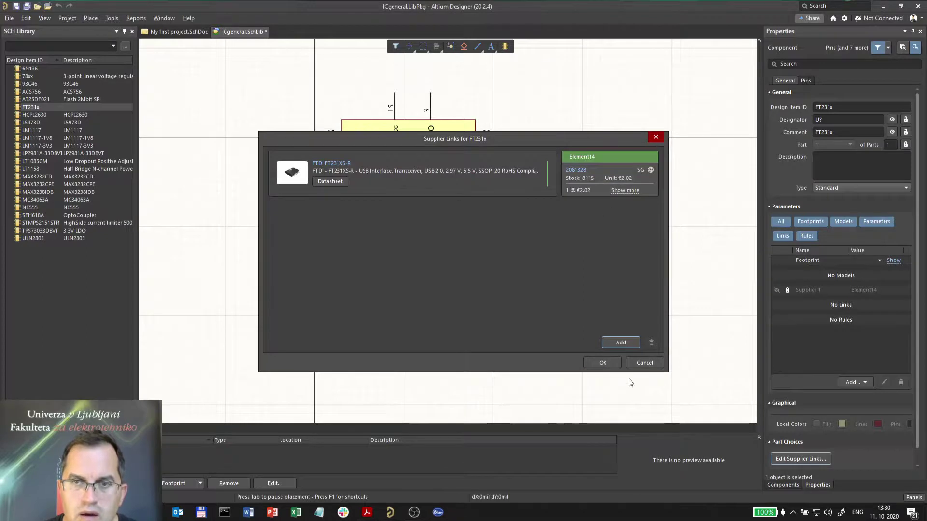
Confirm the supplier links and move part number 2081328 above the body's top-right corner
left_click(603, 362)
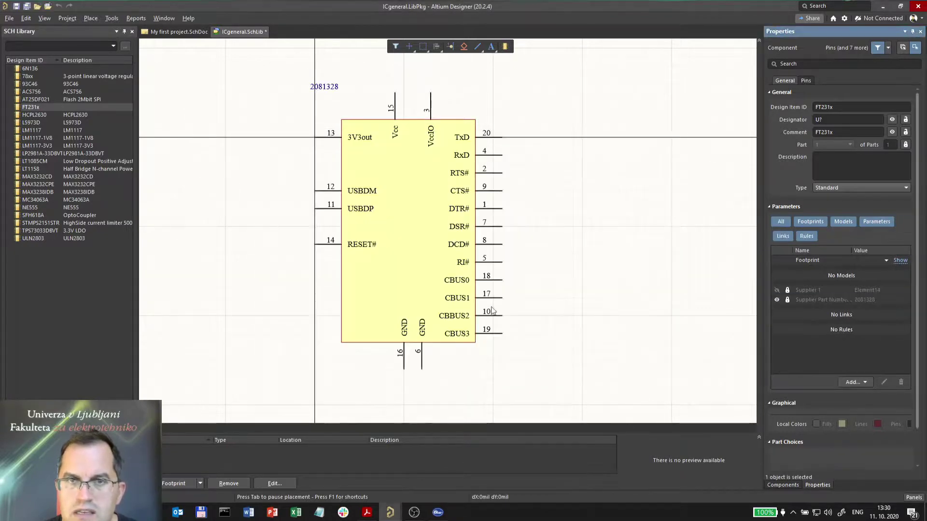
left_click_drag(326, 88, 481, 119)
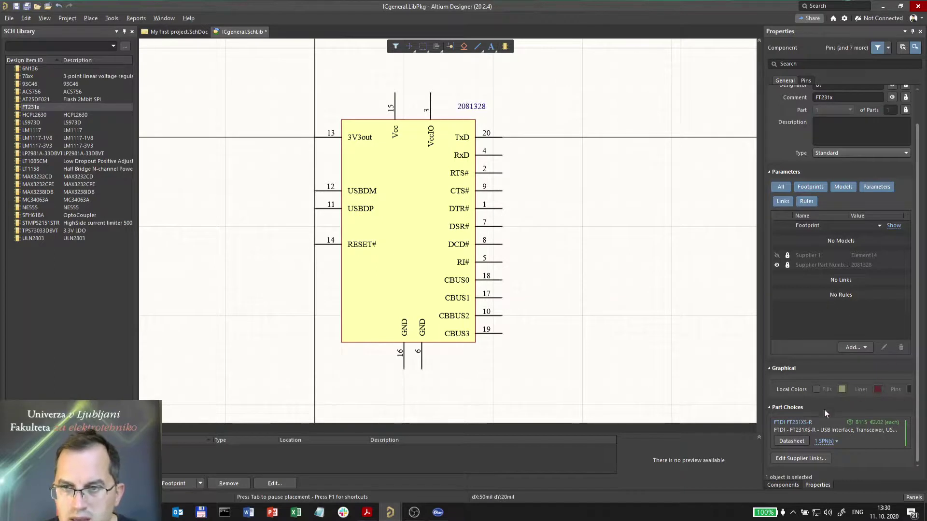